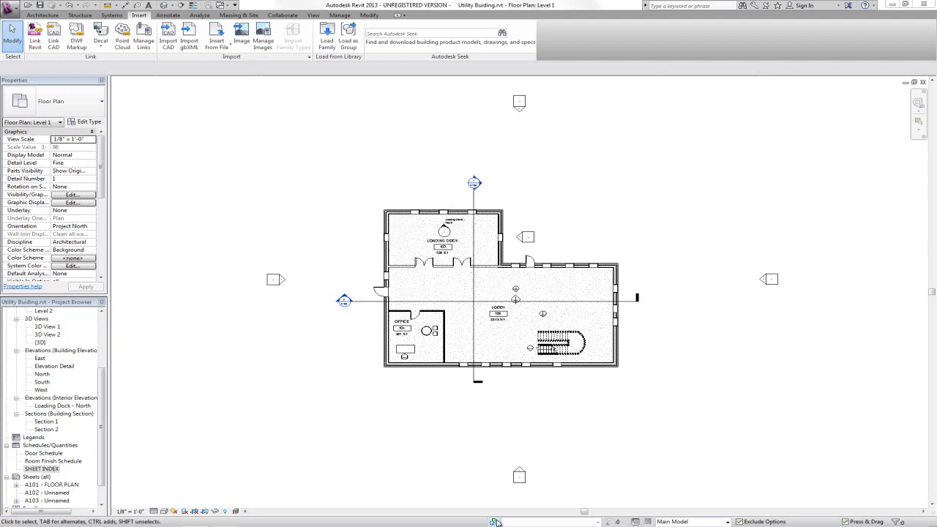
Step: Enable worksharing with levels and grids on Shared Levels and Grids and the remaining elements on Workset1, accepting the workset list
{"action": "left_click", "coordinate": [495, 522]}
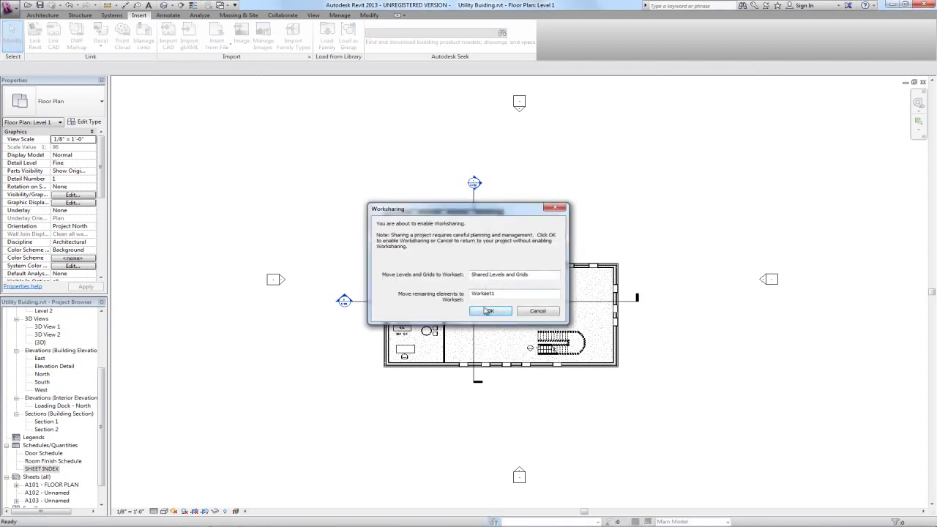
{"action": "left_click", "coordinate": [487, 311]}
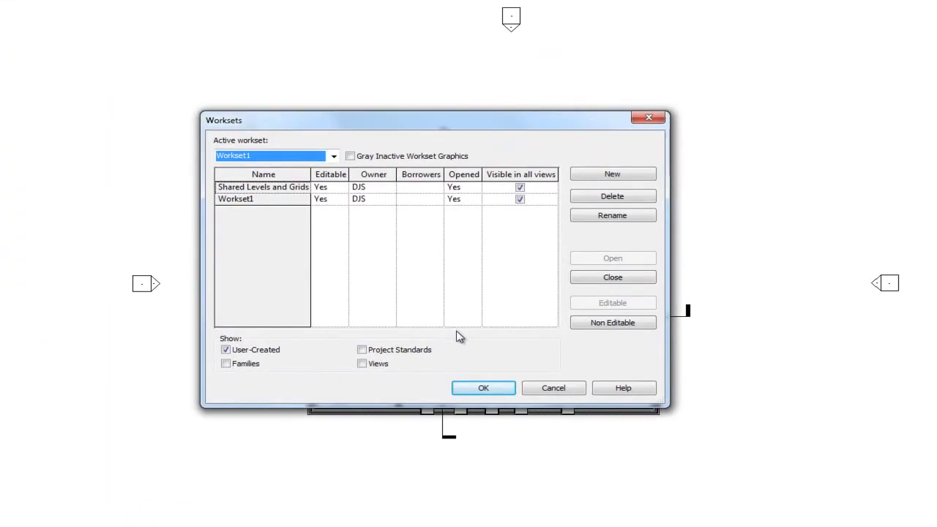
{"action": "left_click", "coordinate": [483, 389]}
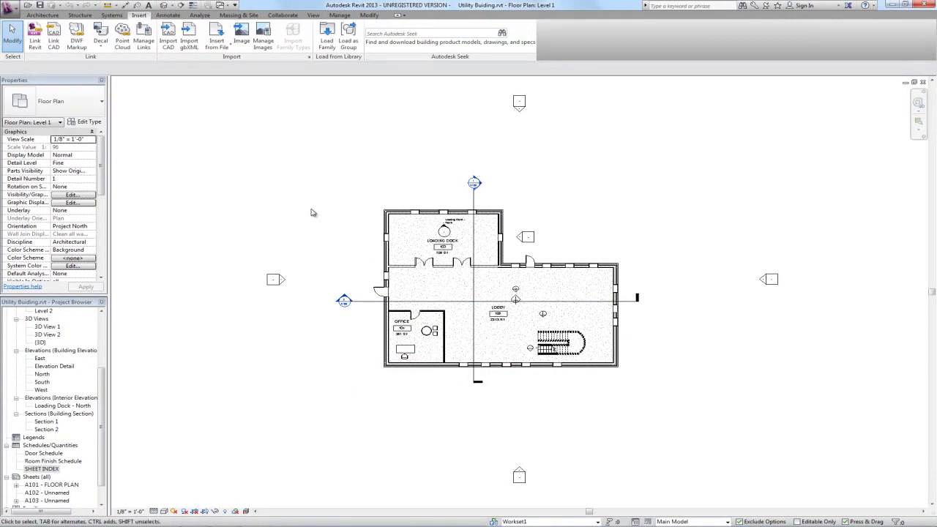
Step: Save the Utility Buiding project as the central model and close it
{"action": "left_click", "coordinate": [40, 5]}
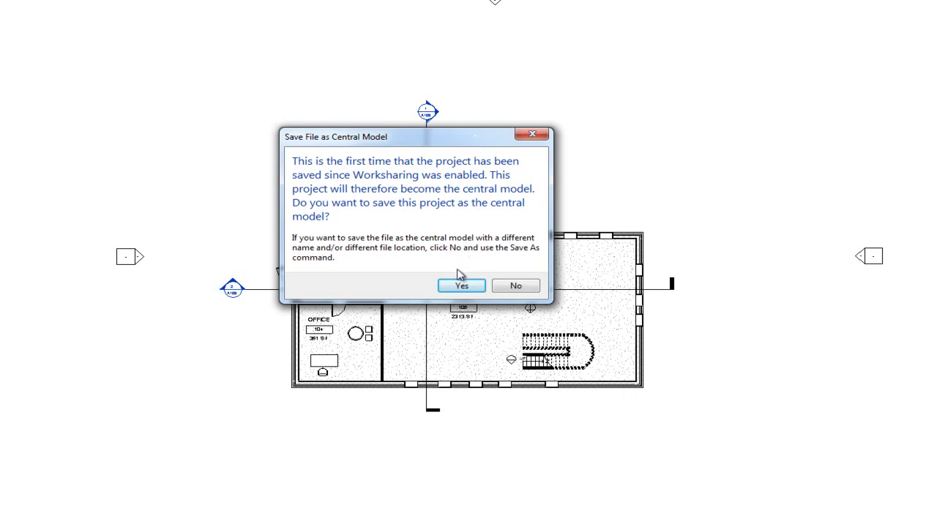
{"action": "left_click", "coordinate": [459, 285]}
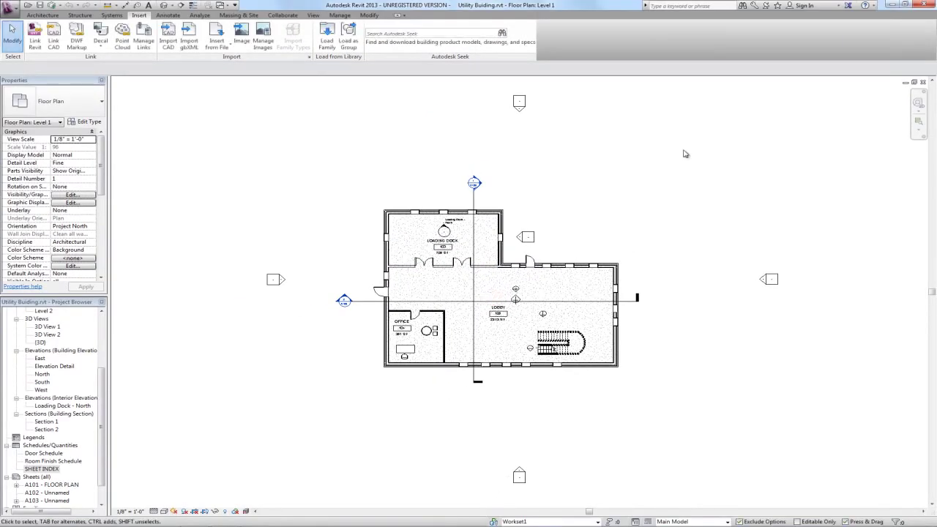
{"action": "left_click", "coordinate": [924, 83]}
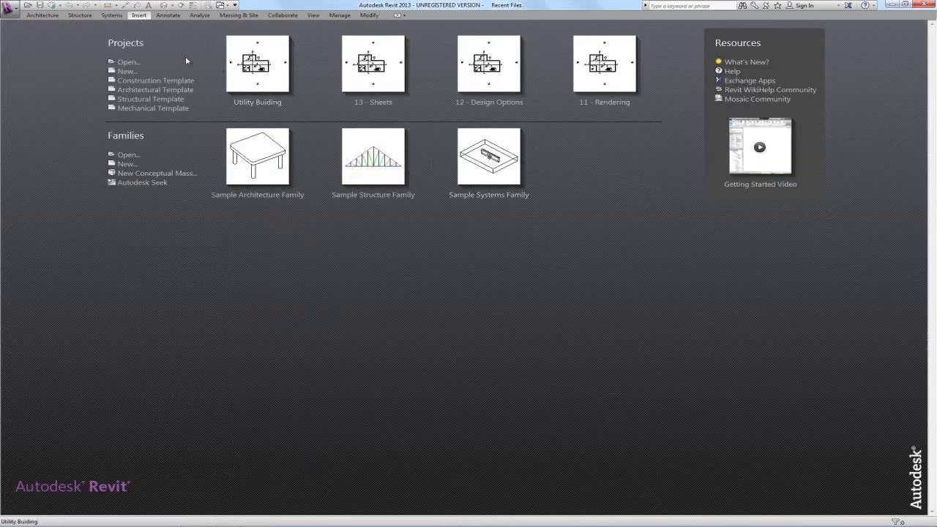
Step: Open Utility Buiding.rvt from the Worksharing folder with Create New Local enabled
{"action": "left_click", "coordinate": [129, 62]}
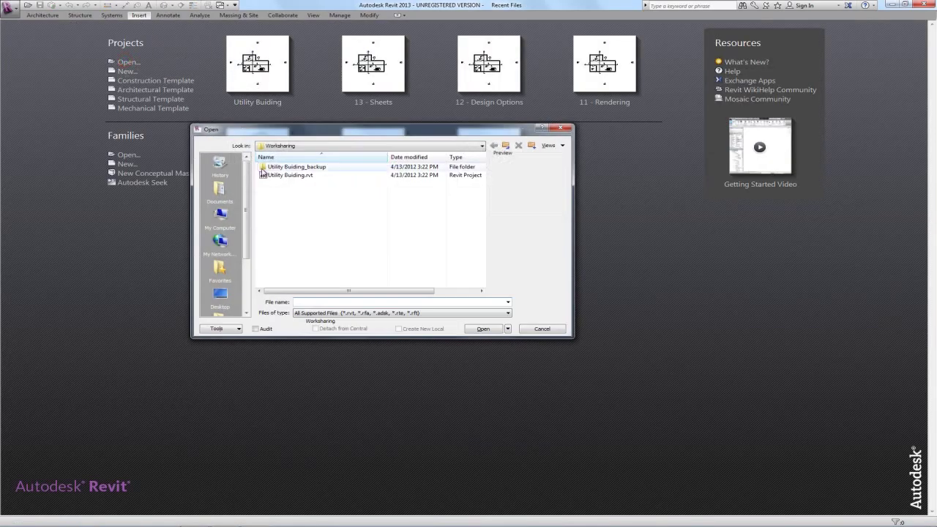
{"action": "left_click", "coordinate": [282, 176]}
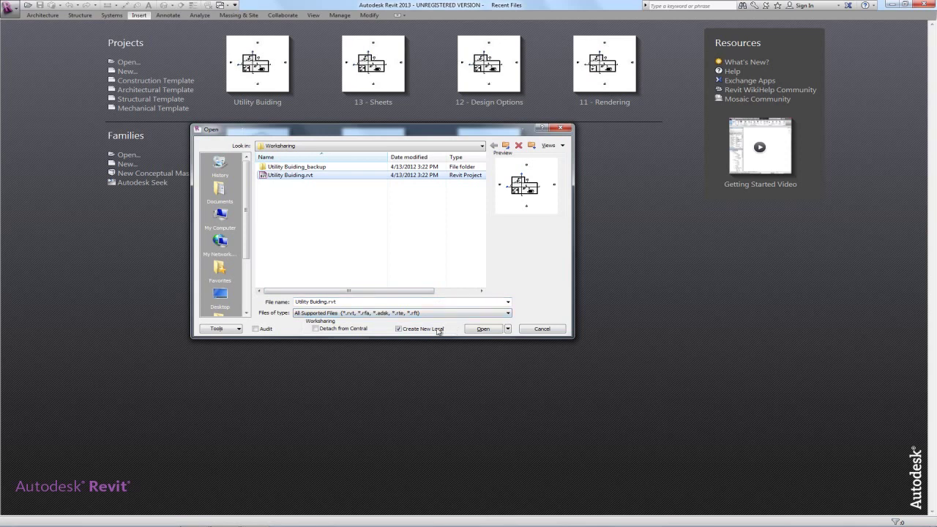
{"action": "left_click", "coordinate": [478, 331]}
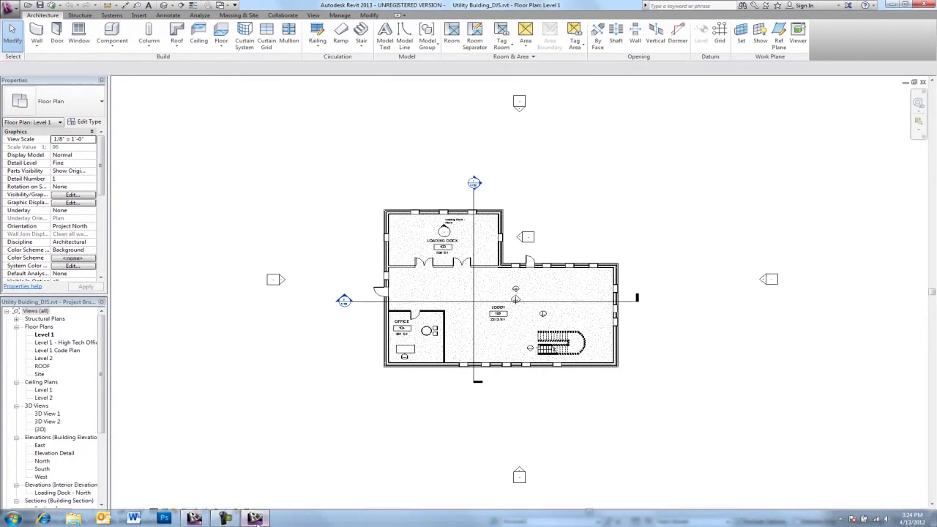
Step: Switch to the second Revit session, Revit Architecture 2013, and set its username to USER B in the general options
{"action": "left_click", "coordinate": [256, 520]}
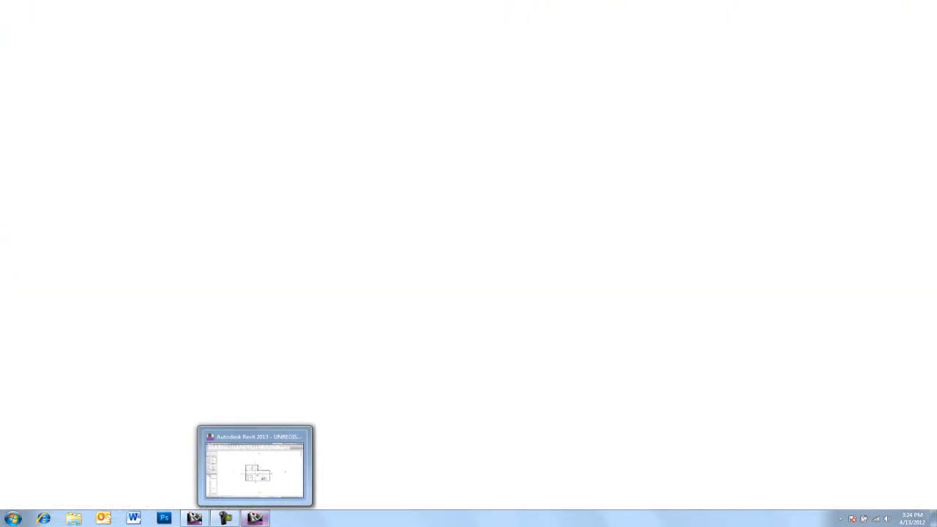
{"action": "left_click", "coordinate": [194, 518]}
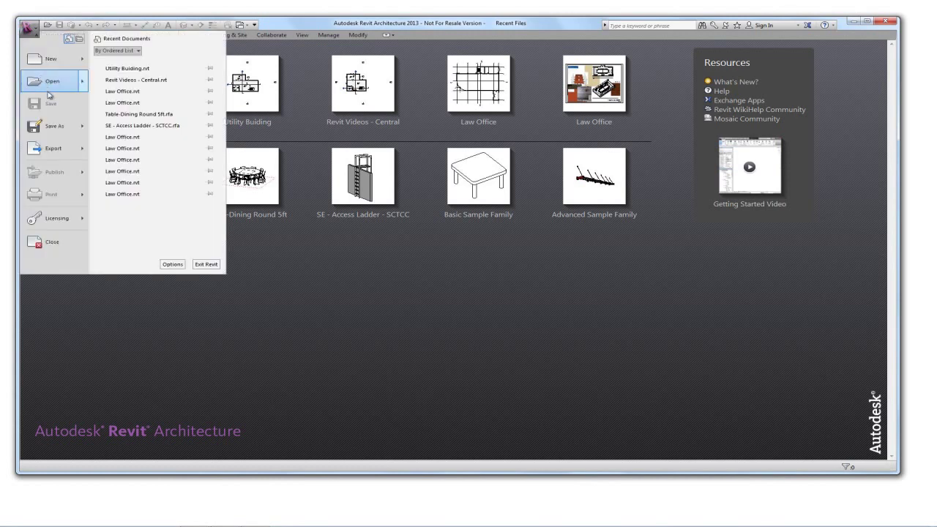
{"action": "left_click", "coordinate": [171, 264]}
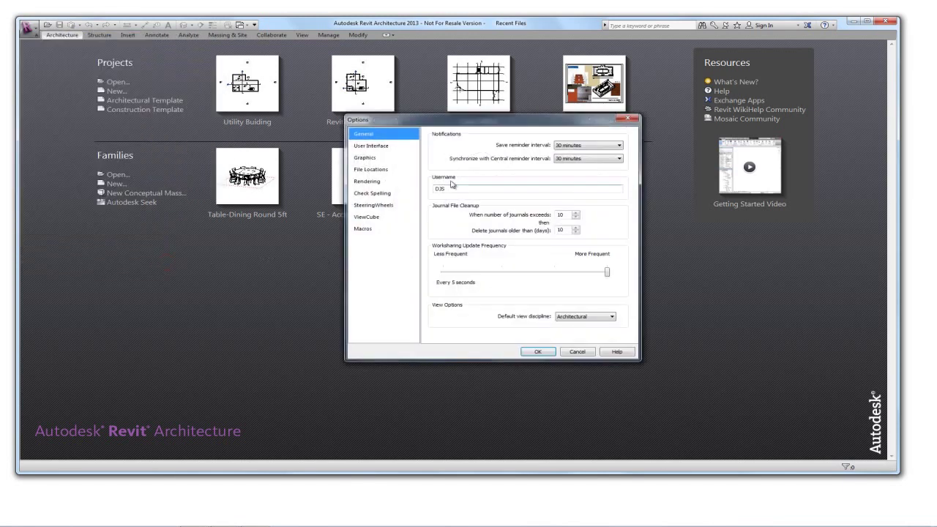
{"action": "left_click", "coordinate": [367, 160]}
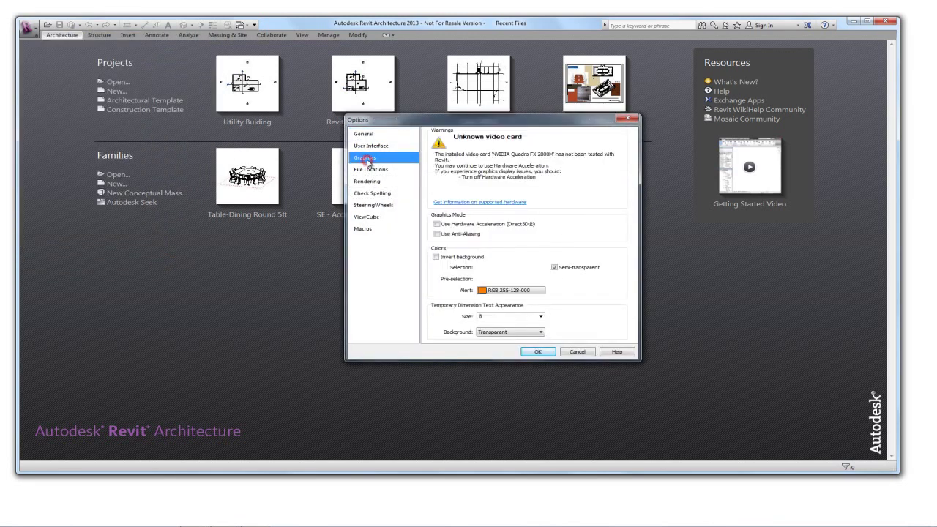
{"action": "left_click", "coordinate": [364, 134]}
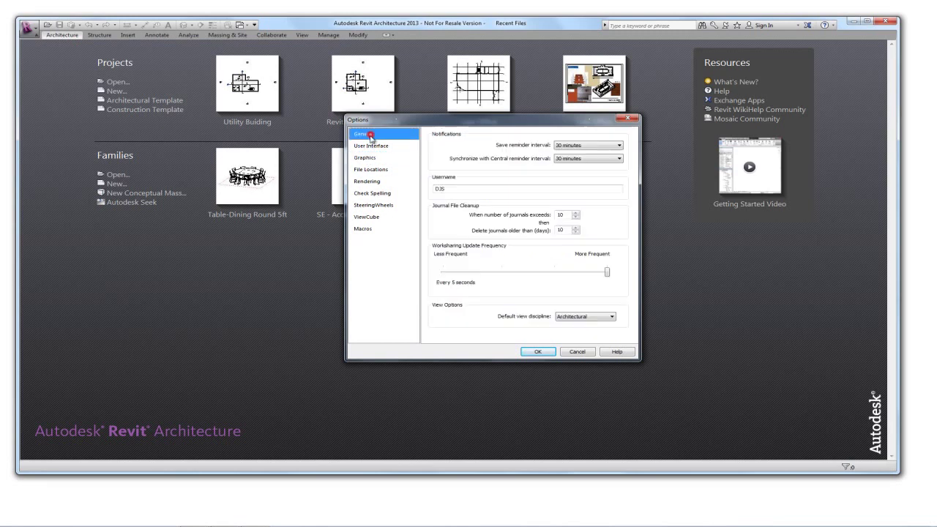
{"action": "double_click", "coordinate": [460, 189]}
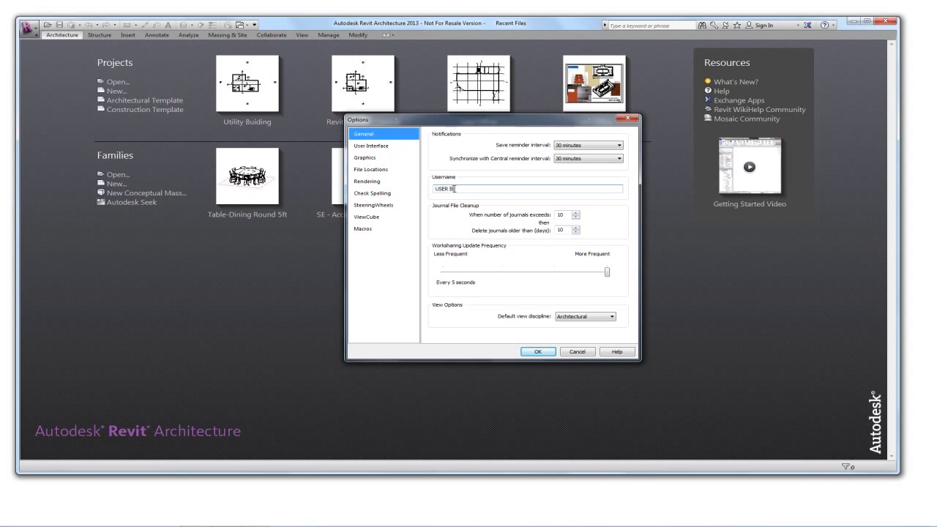
{"action": "left_click", "coordinate": [546, 352]}
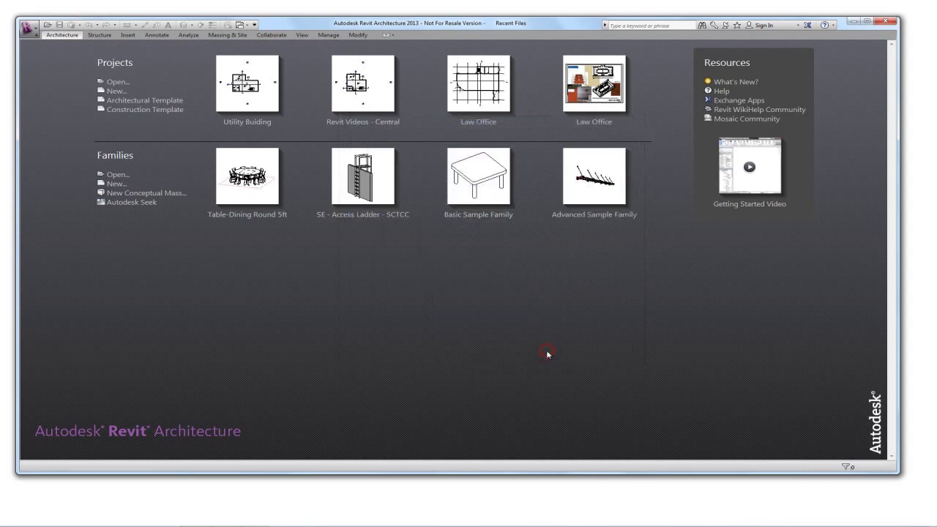
Step: In the USER B session, open the central file Utility Buiding.rvt as a new local copy
{"action": "left_click", "coordinate": [118, 82]}
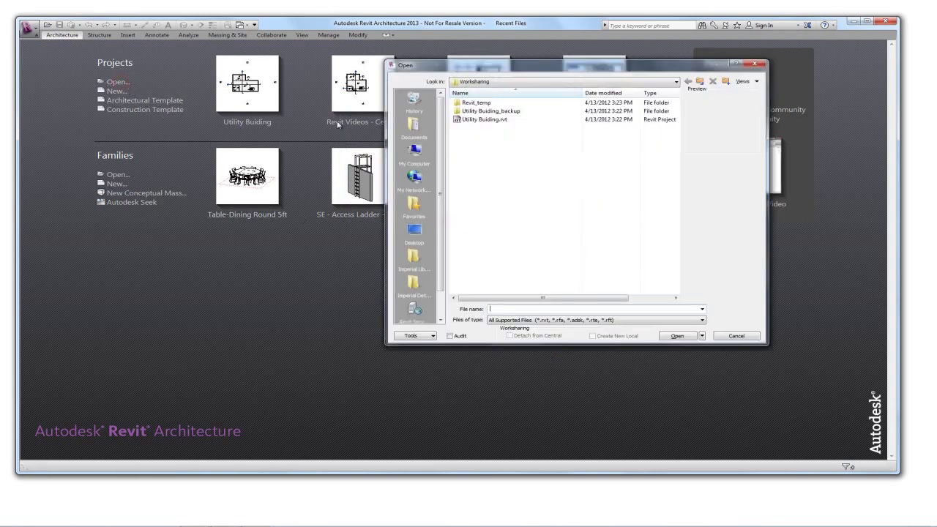
{"action": "left_click", "coordinate": [495, 121]}
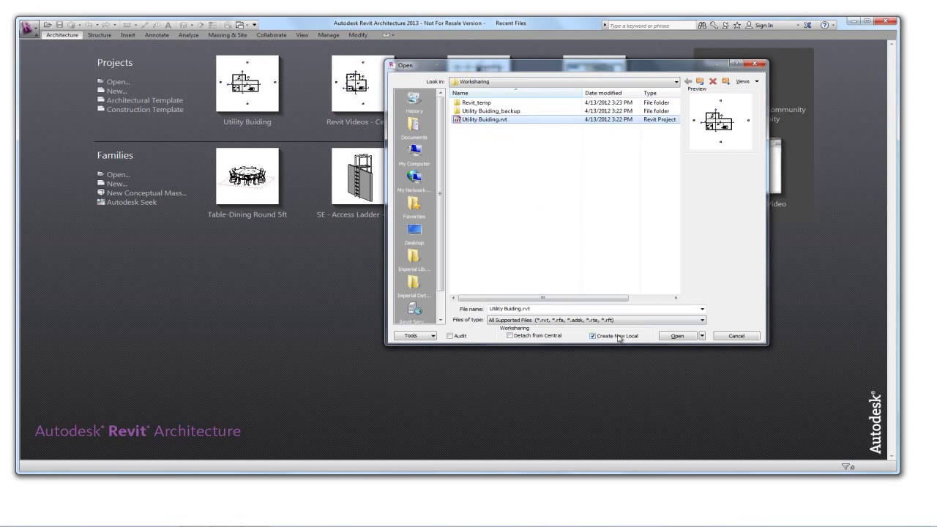
{"action": "left_click", "coordinate": [676, 335]}
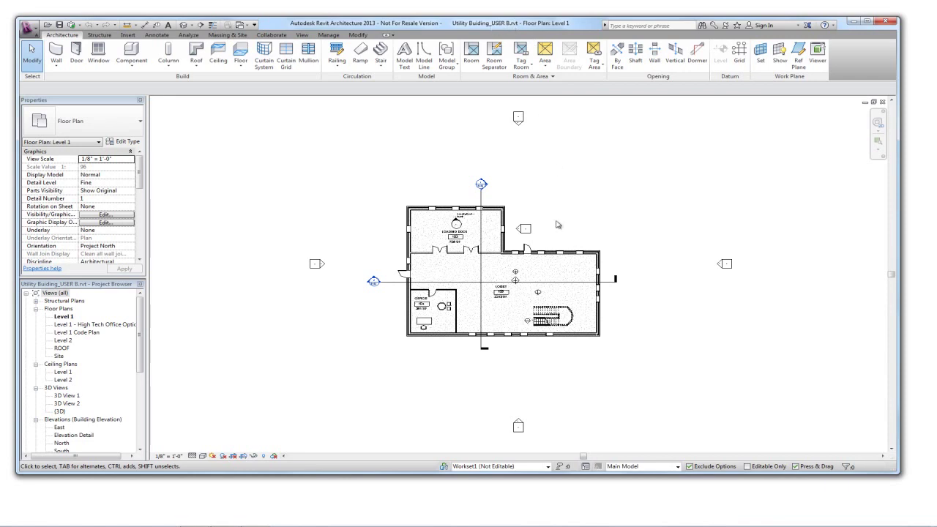
Step: Switch back to the first Revit session and place a 3/32" Arial text note reading USER A above the loading dock
{"action": "mouse_move", "coordinate": [225, 521]}
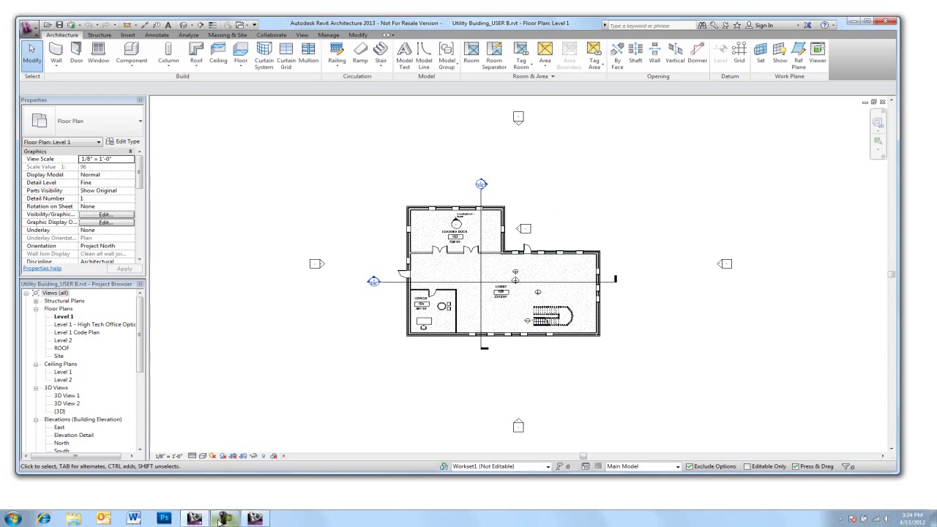
{"action": "left_click", "coordinate": [264, 519]}
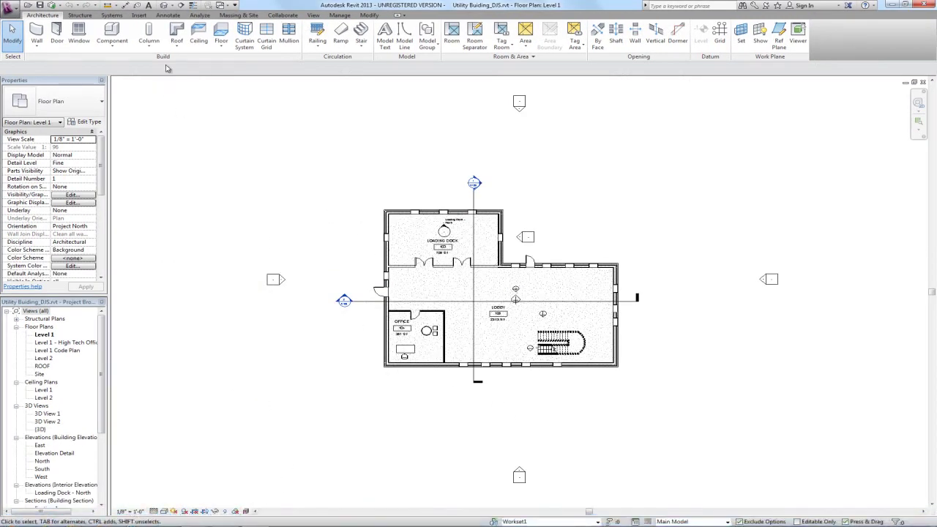
{"action": "left_click", "coordinate": [148, 6]}
{"action": "left_click", "coordinate": [387, 194]}
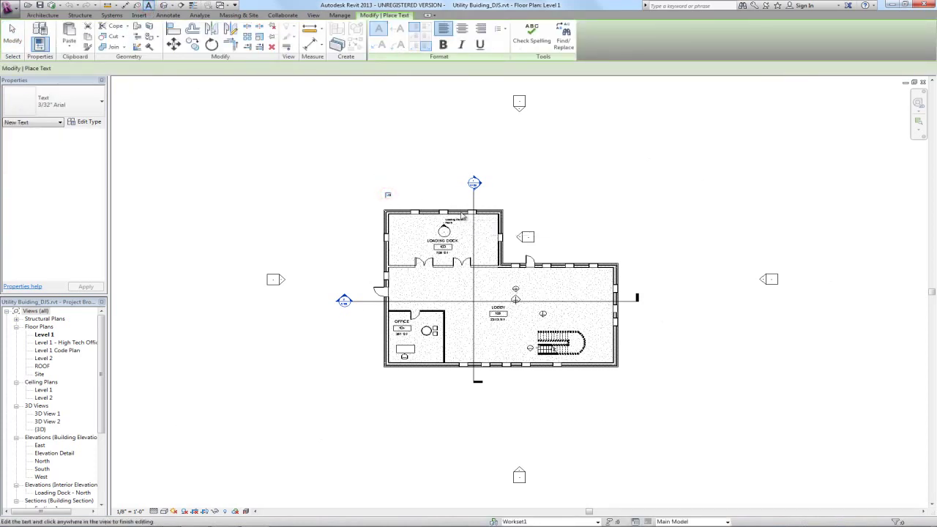
{"action": "key", "text": "Escape"}
{"action": "key", "text": "Escape"}
{"action": "scroll", "coordinate": [450, 263], "scroll_direction": "up", "scroll_amount": 4}
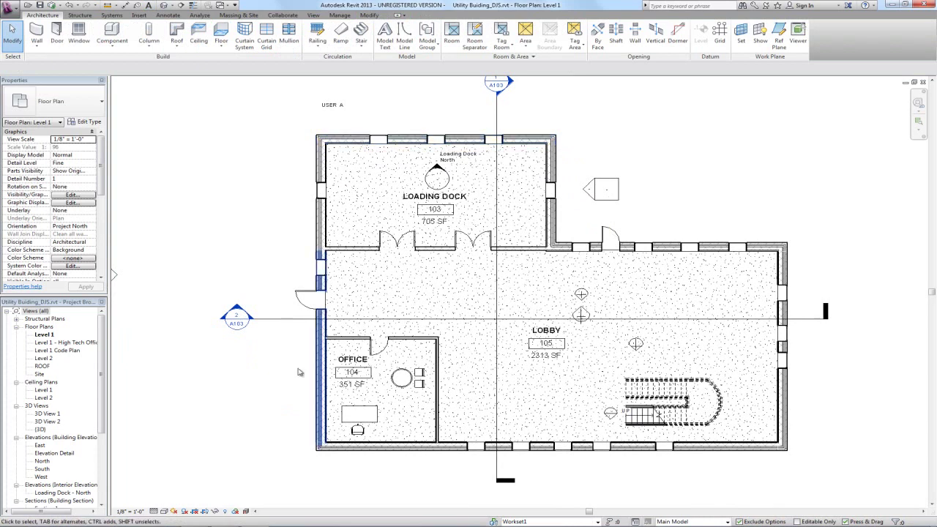
Step: Switch to the USER B session and place a 1/4" Arial text note reading USER B above the loading dock
{"action": "mouse_move", "coordinate": [207, 522]}
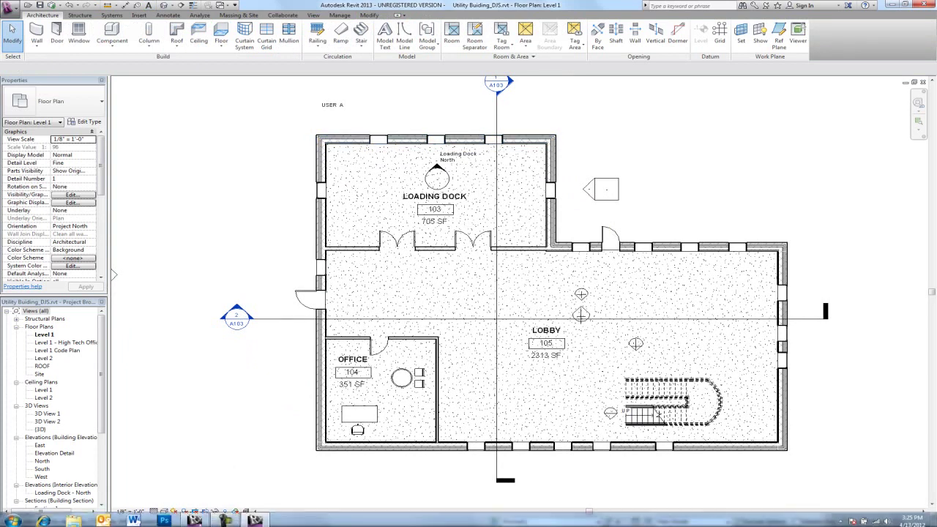
{"action": "left_click", "coordinate": [195, 518]}
{"action": "scroll", "coordinate": [387, 198], "scroll_direction": "up", "scroll_amount": 4}
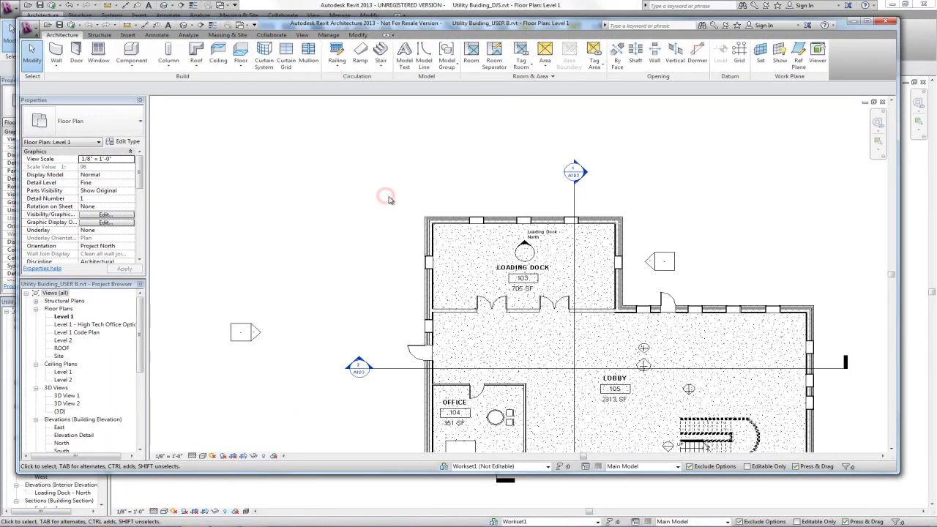
{"action": "left_click", "coordinate": [168, 25]}
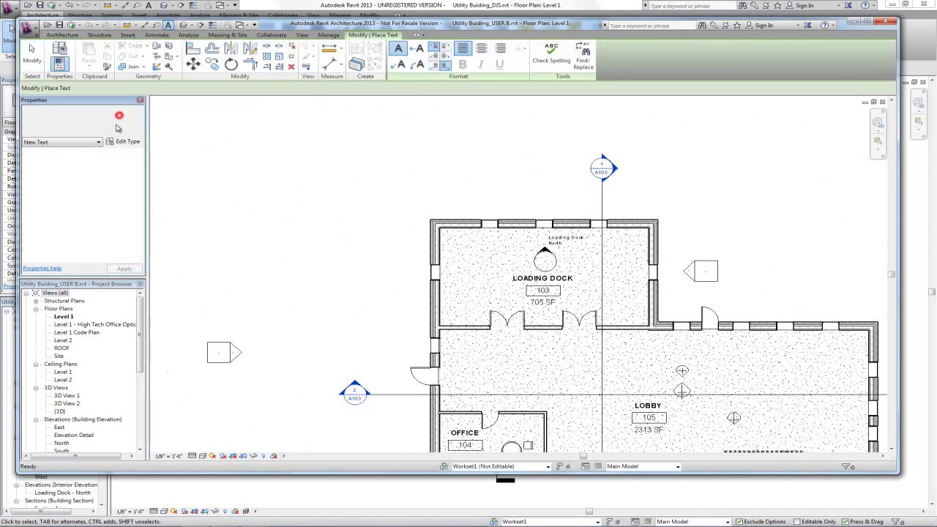
{"action": "left_click", "coordinate": [121, 120]}
{"action": "left_click", "coordinate": [101, 152]}
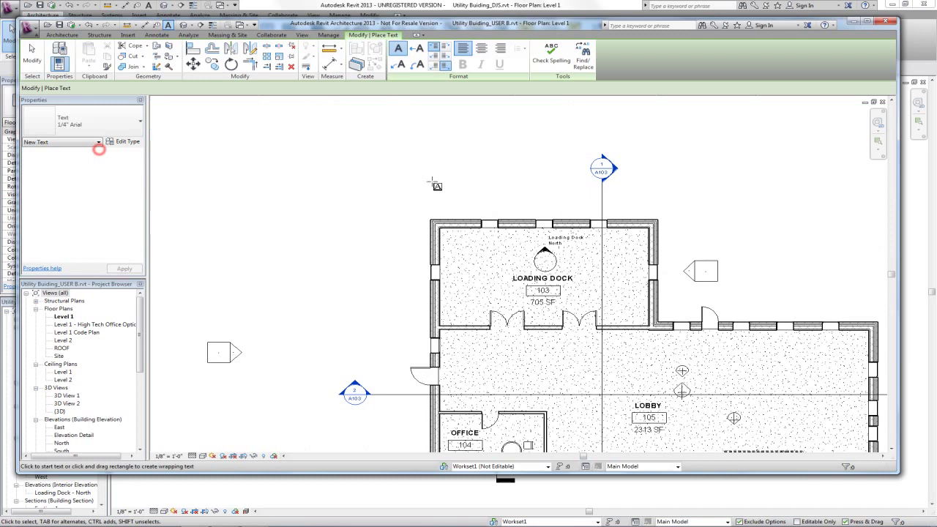
{"action": "left_click", "coordinate": [424, 196]}
{"action": "type", "text": "USER B"}
{"action": "left_click", "coordinate": [437, 181]}
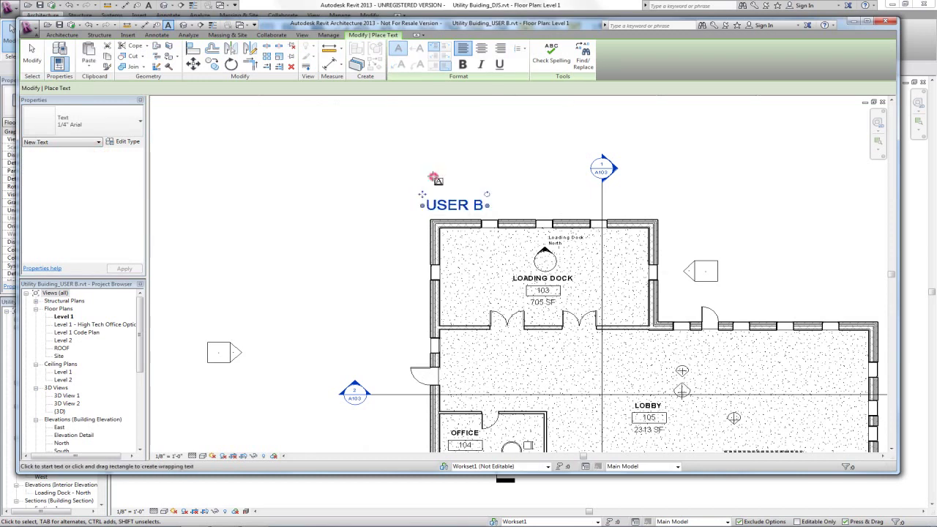
{"action": "left_click", "coordinate": [408, 174]}
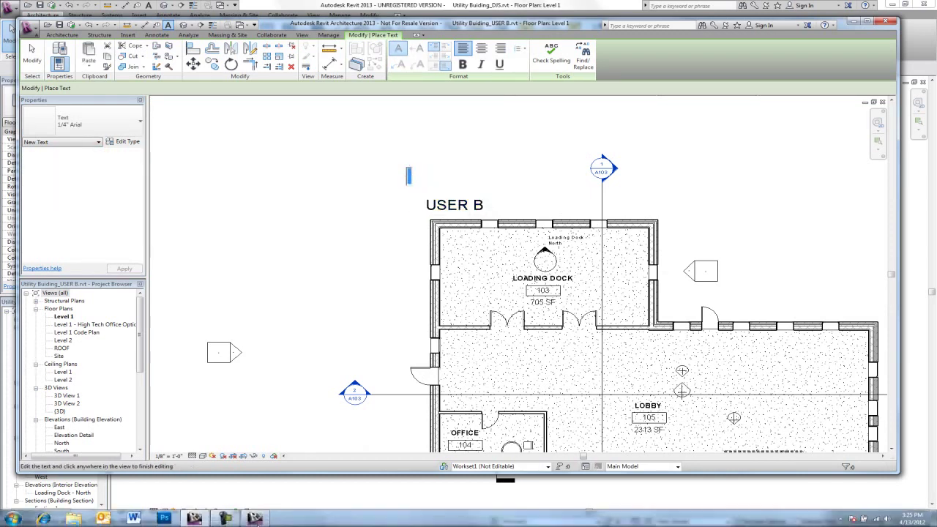
Step: Switch to the first Revit session and change the USER A text note to the 1/4" Arial type
{"action": "left_click", "coordinate": [254, 518]}
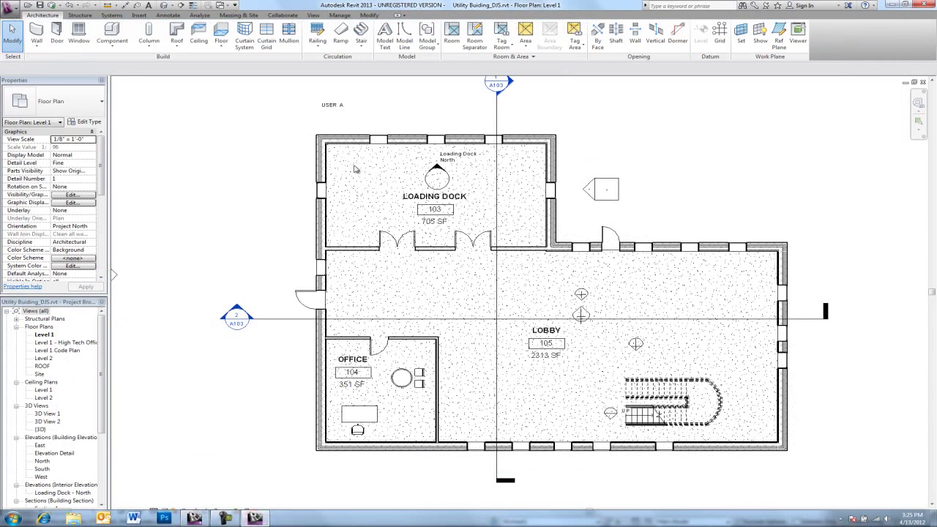
{"action": "left_click", "coordinate": [332, 105]}
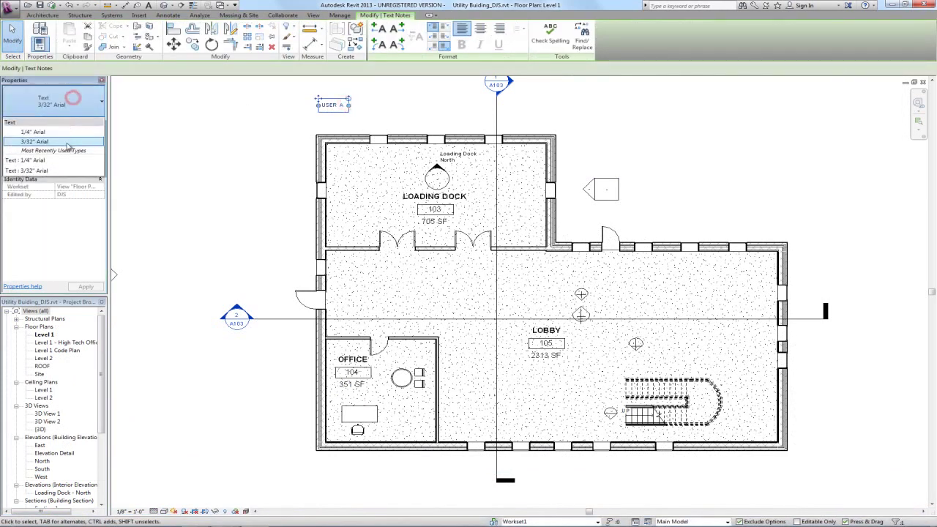
{"action": "left_click", "coordinate": [62, 132]}
{"action": "left_click", "coordinate": [203, 134]}
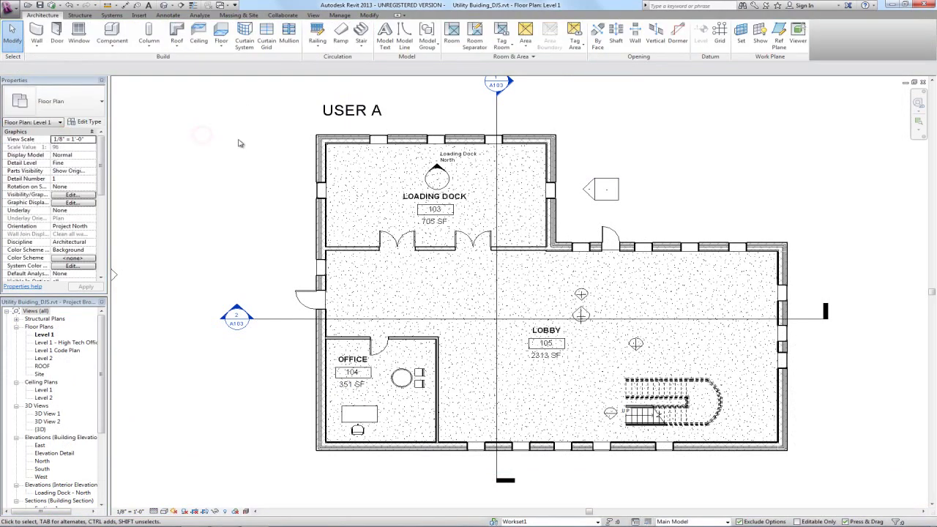
Step: Move the western double door between the loading dock and lobby closer to the west exterior wall, about 8'-4 1/2" from it
{"action": "middle_click_drag", "start_coordinate": [263, 162], "coordinate": [234, 197]}
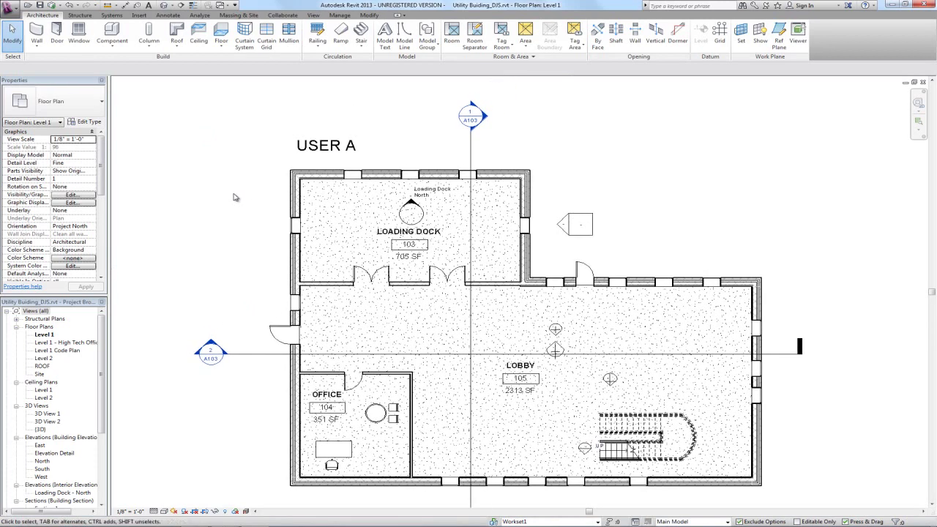
{"action": "left_click", "coordinate": [371, 275]}
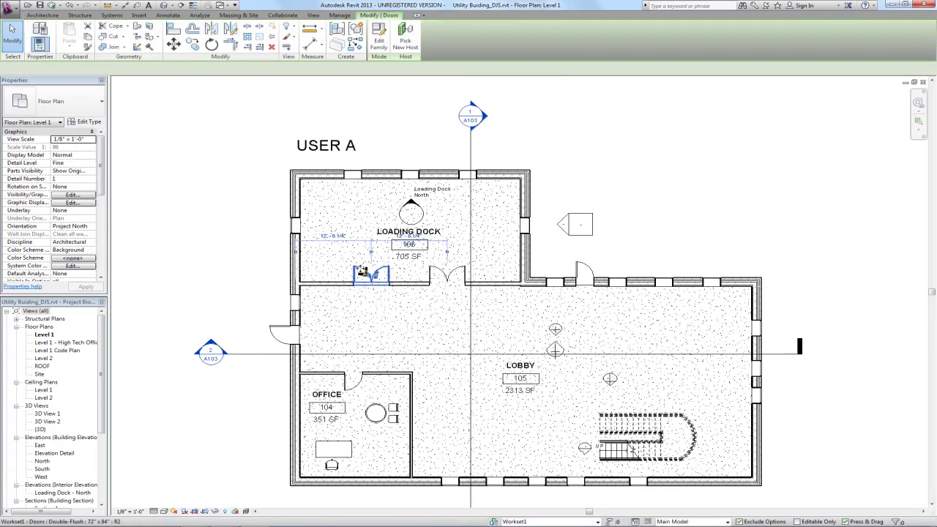
{"action": "left_click_drag", "start_coordinate": [339, 276], "coordinate": [314, 275]}
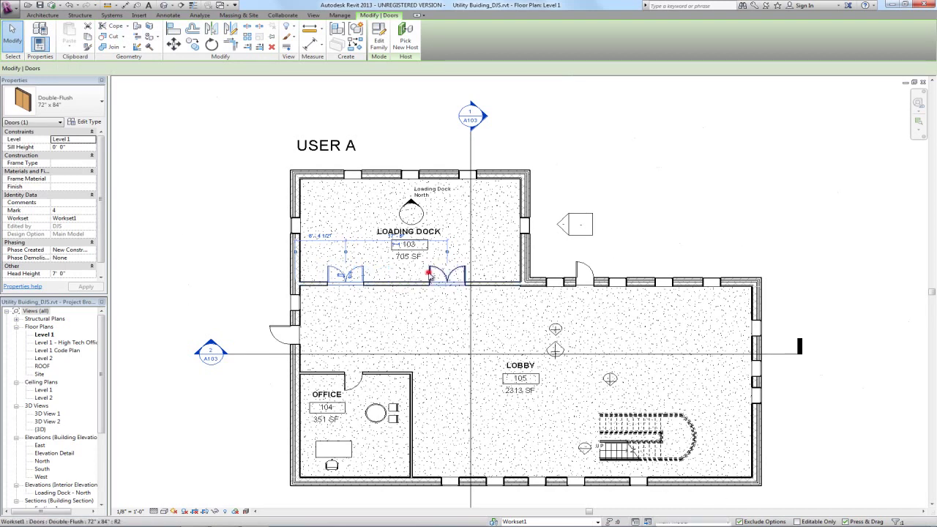
Step: Move the eastern double door between the loading dock and lobby further east along the wall
{"action": "left_click", "coordinate": [454, 275]}
{"action": "left_click_drag", "start_coordinate": [465, 274], "coordinate": [501, 274]}
{"action": "left_click", "coordinate": [134, 96]}
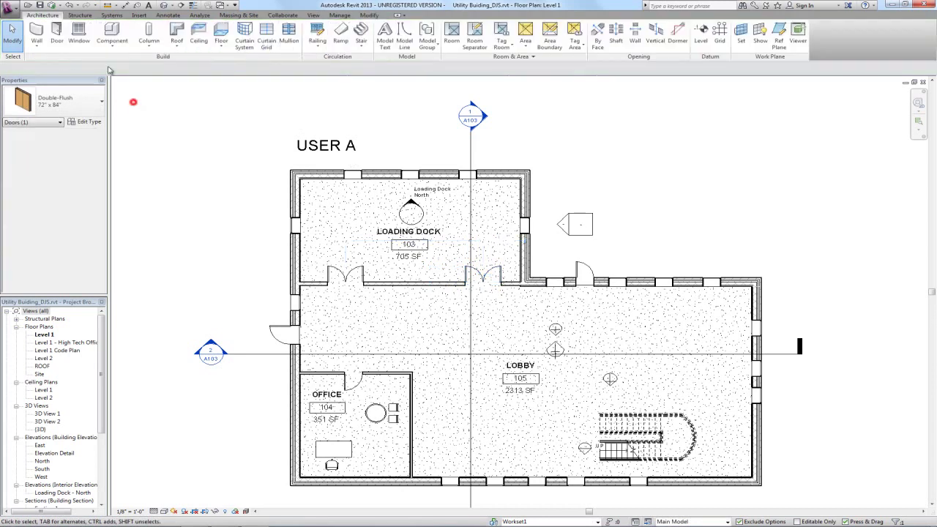
Step: Try to draw an Interior - 4 7/8" Partition wall down from the loading dock's north wall near its northwest corner
{"action": "key", "text": "w"}
{"action": "key", "text": "a"}
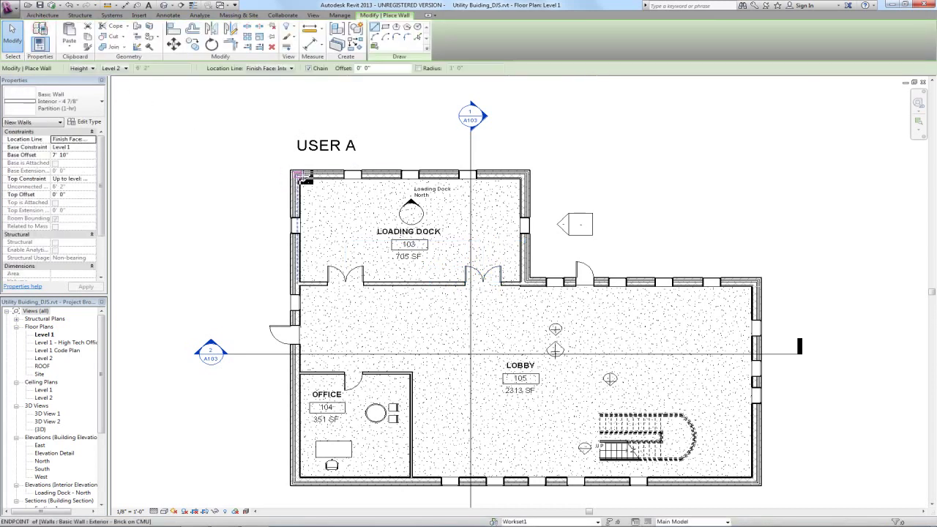
{"action": "left_click", "coordinate": [323, 179]}
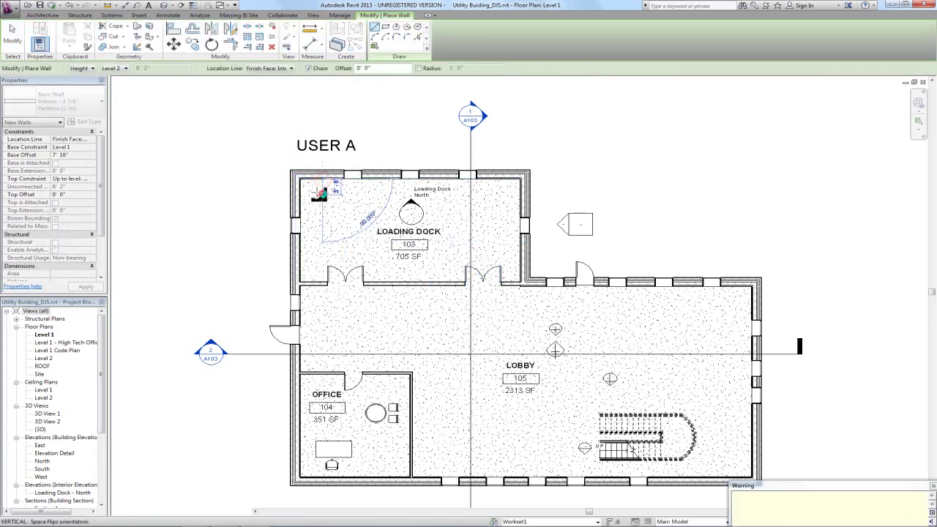
{"action": "left_click", "coordinate": [315, 195]}
{"action": "key", "text": "Escape"}
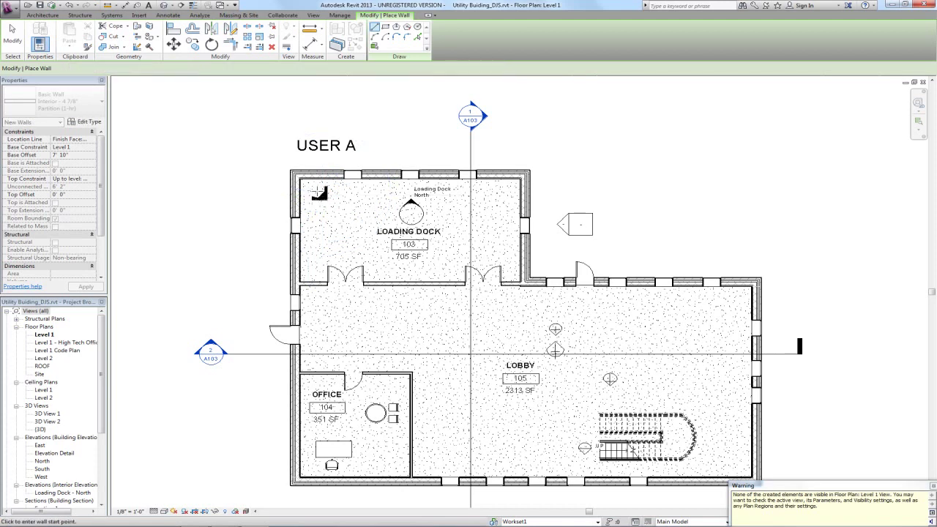
{"action": "key", "text": "Escape"}
Step: Set the partition wall's base offset to 0' 0" and draw walls enclosing a small square in the loading dock's northwest corner
{"action": "key", "text": "w"}
{"action": "key", "text": "a"}
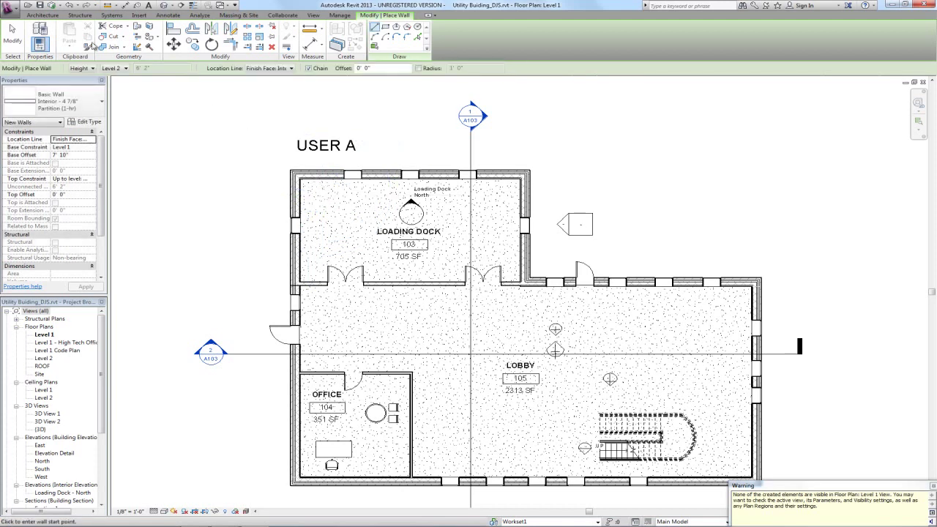
{"action": "left_click", "coordinate": [42, 14]}
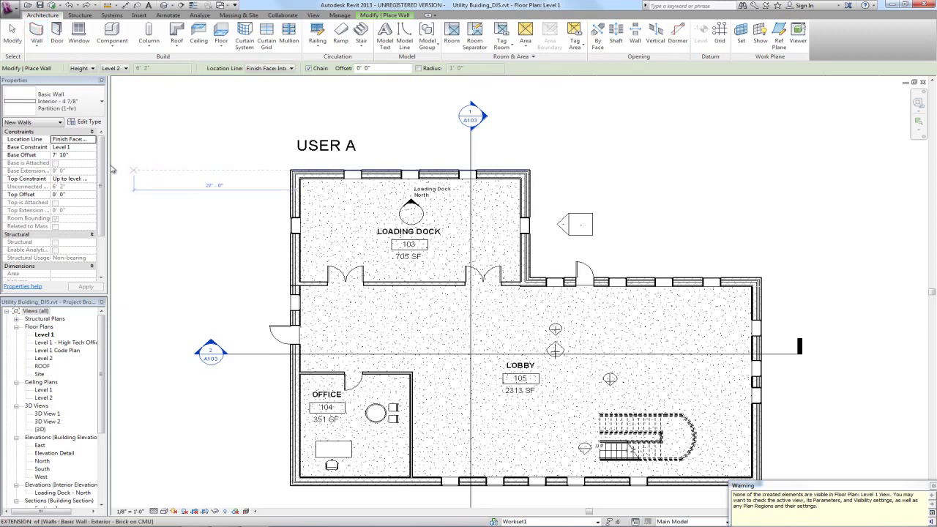
{"action": "left_click", "coordinate": [54, 155]}
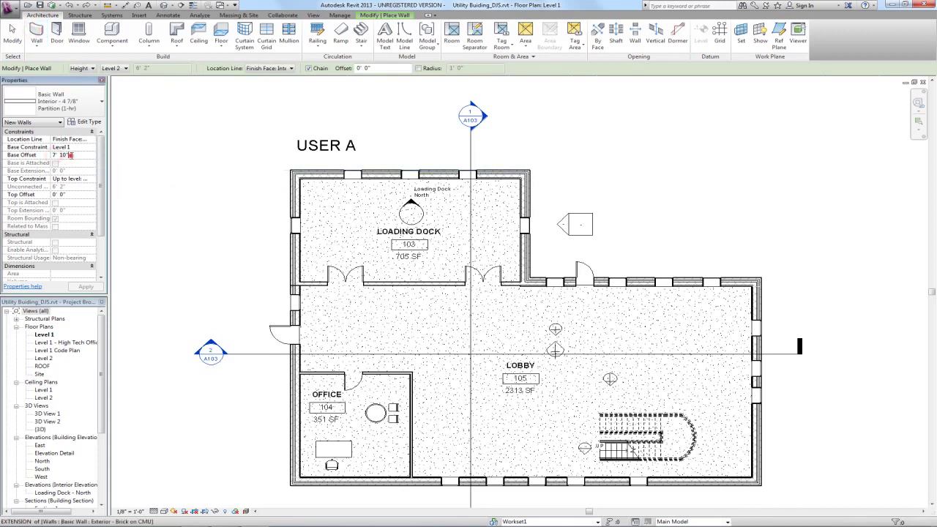
{"action": "double_click", "coordinate": [70, 156]}
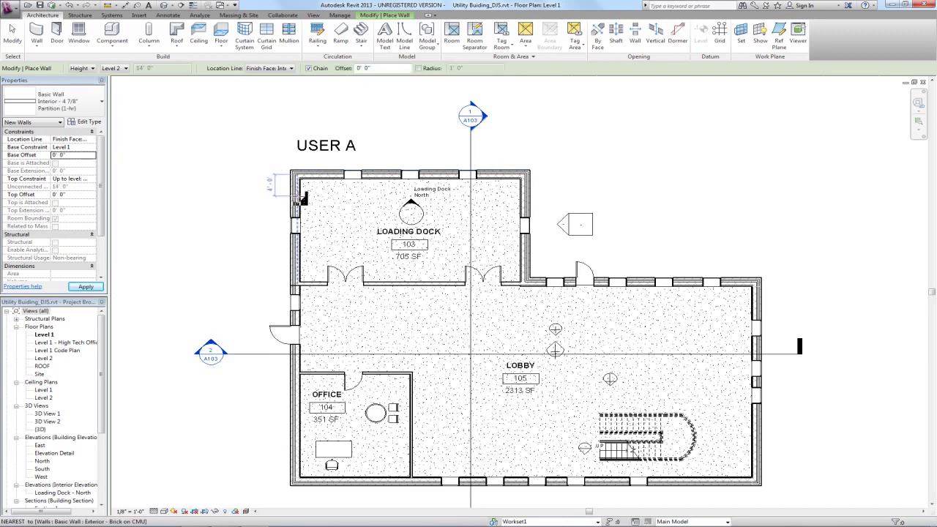
{"action": "left_click", "coordinate": [318, 194]}
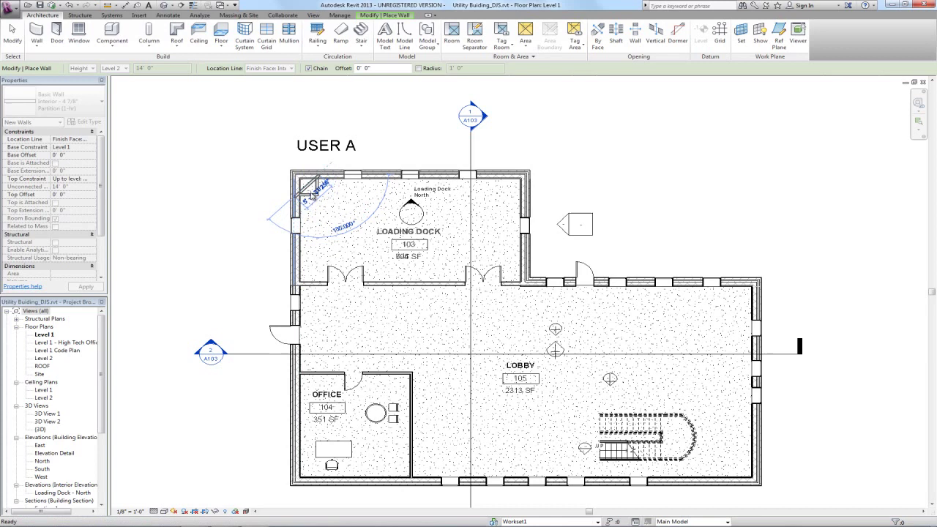
{"action": "key", "text": "Escape"}
{"action": "key", "text": "Escape"}
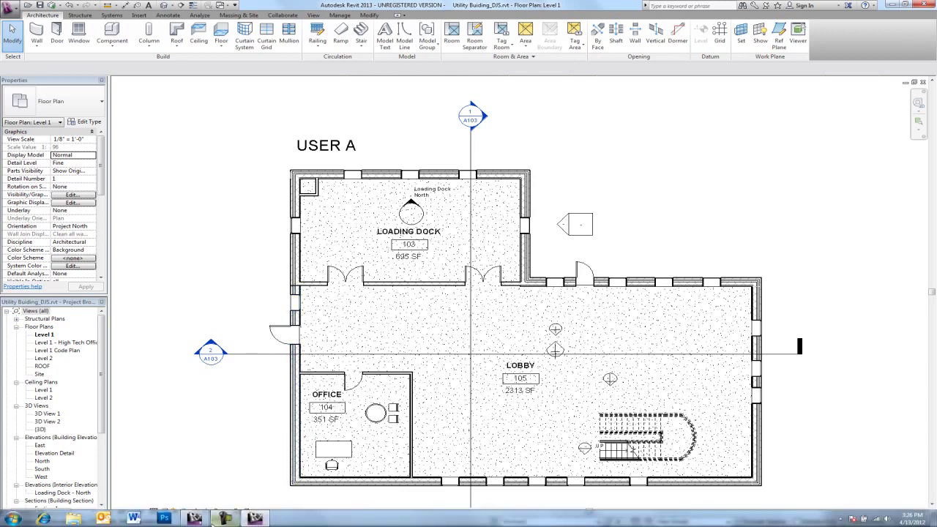
Step: Switch to the USER B session and try to move the western double door west to about 9'-10 1/2" from the exterior wall
{"action": "left_click", "coordinate": [196, 519]}
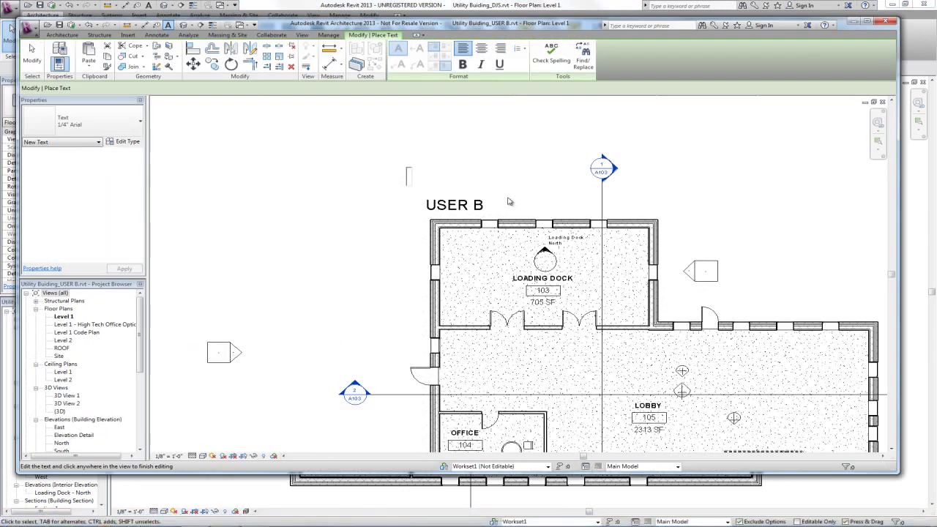
{"action": "middle_click_drag", "start_coordinate": [510, 201], "coordinate": [460, 131]}
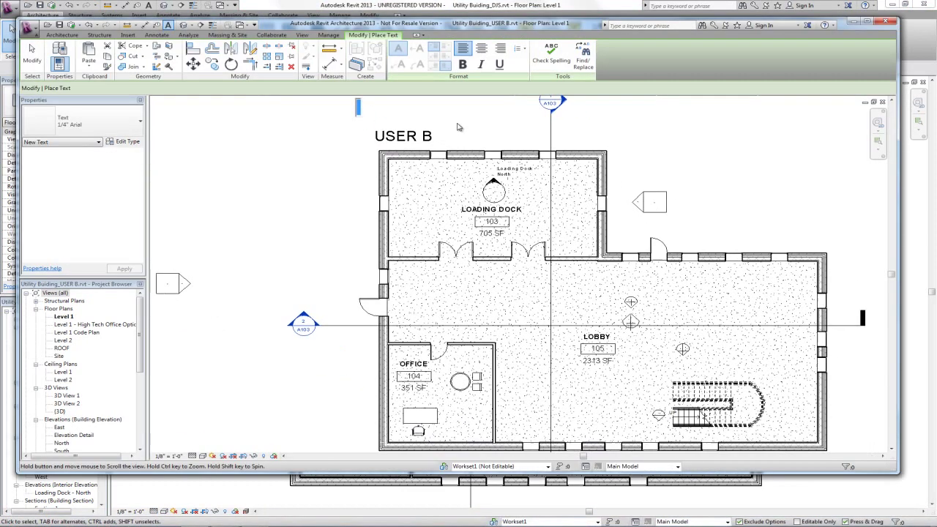
{"action": "left_click", "coordinate": [32, 51]}
{"action": "middle_click_drag", "start_coordinate": [326, 228], "coordinate": [264, 205]}
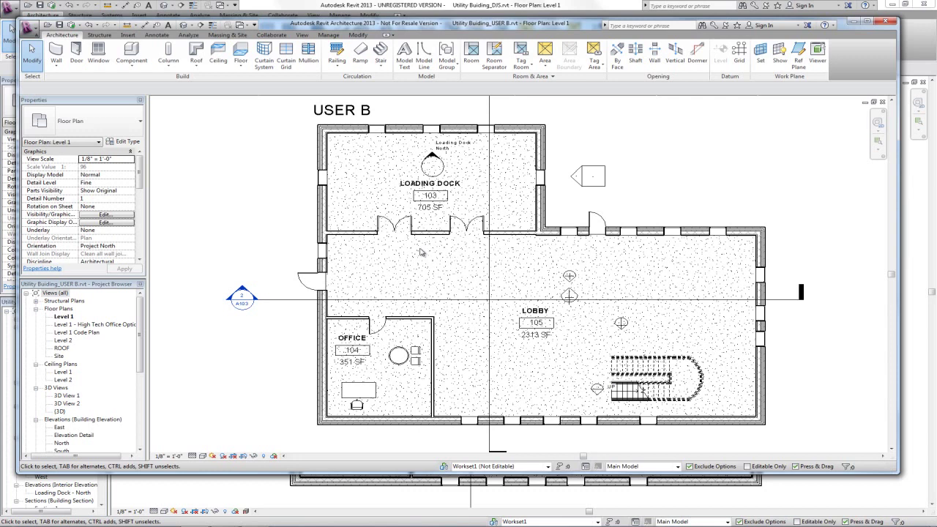
{"action": "left_click_drag", "start_coordinate": [395, 225], "coordinate": [378, 247]}
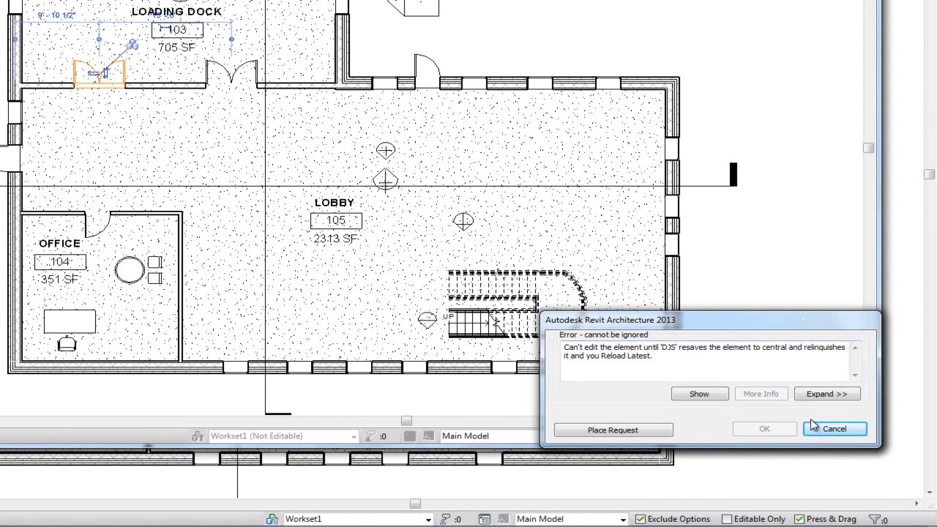
{"action": "left_click", "coordinate": [834, 432]}
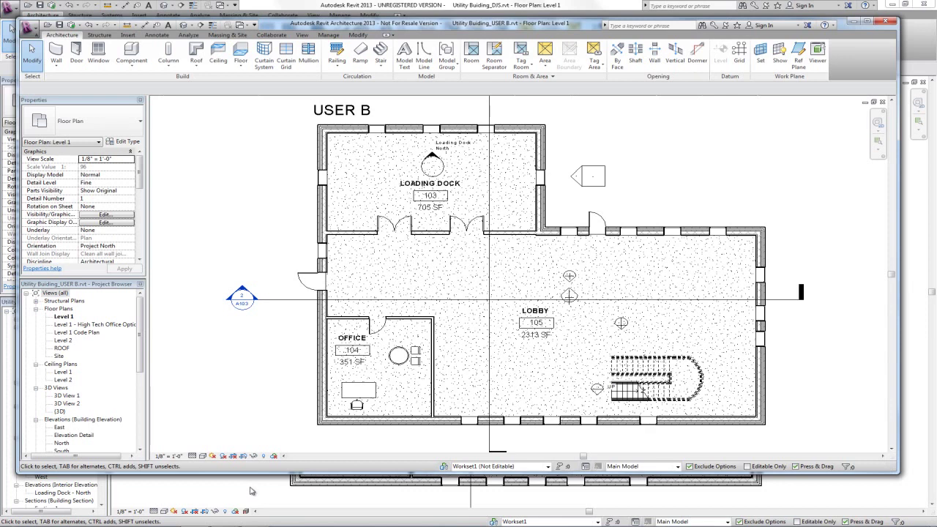
Step: Switch to the first Revit session and synchronize with central, relinquishing user-created worksets and saving the local file before and after
{"action": "left_click", "coordinate": [251, 491]}
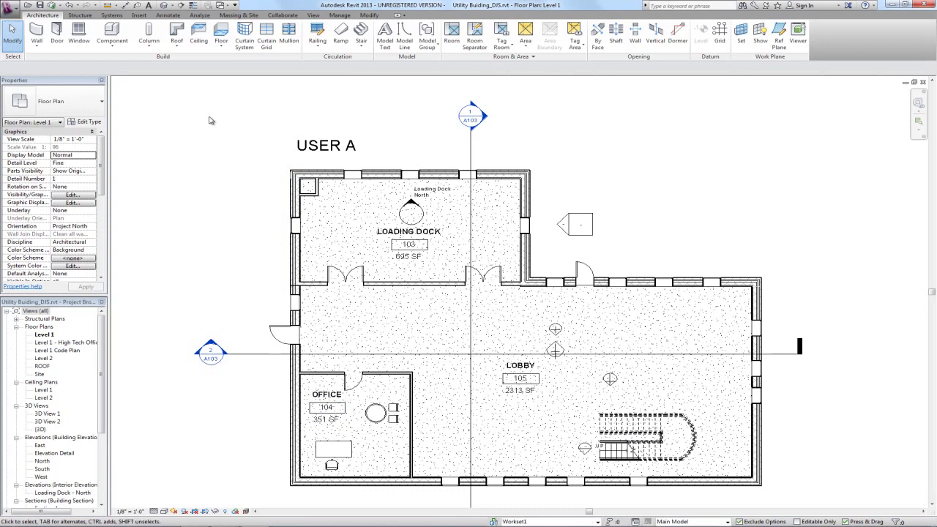
{"action": "left_click", "coordinate": [52, 5]}
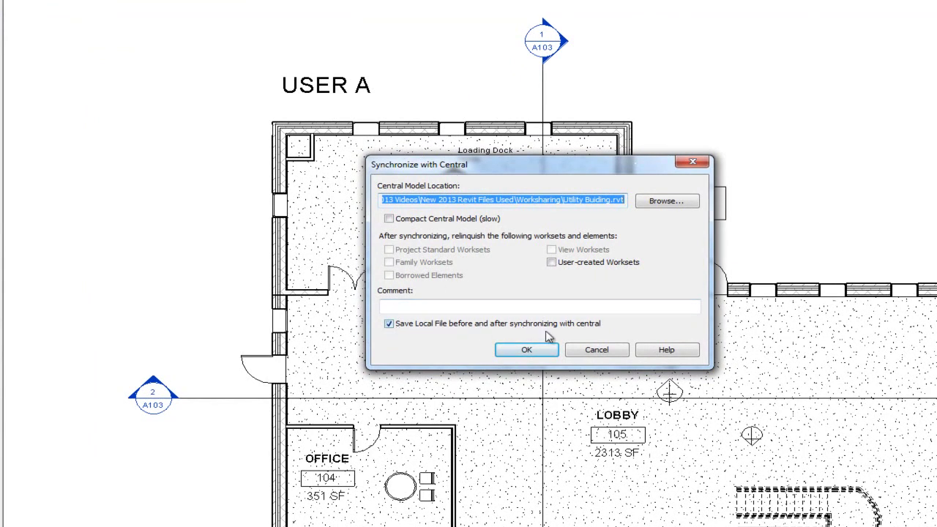
{"action": "left_click", "coordinate": [552, 264]}
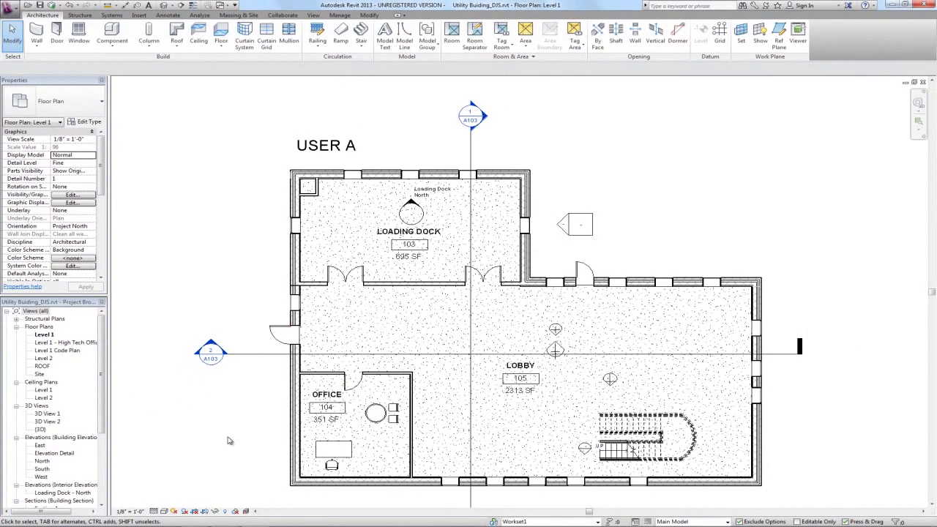
Step: Switch to the USER B session and try to move the western double door west to about 8'-4 1/2" from the exterior wall
{"action": "left_click", "coordinate": [213, 518]}
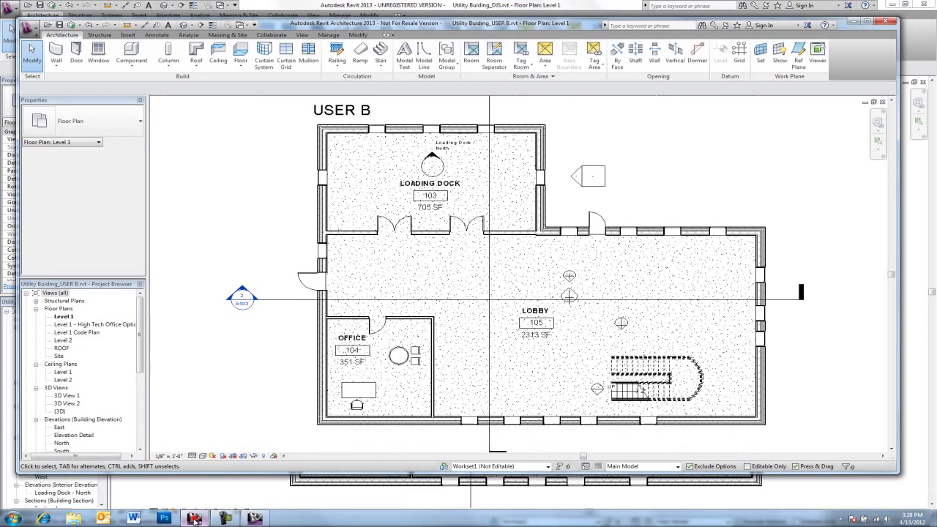
{"action": "left_click", "coordinate": [381, 221]}
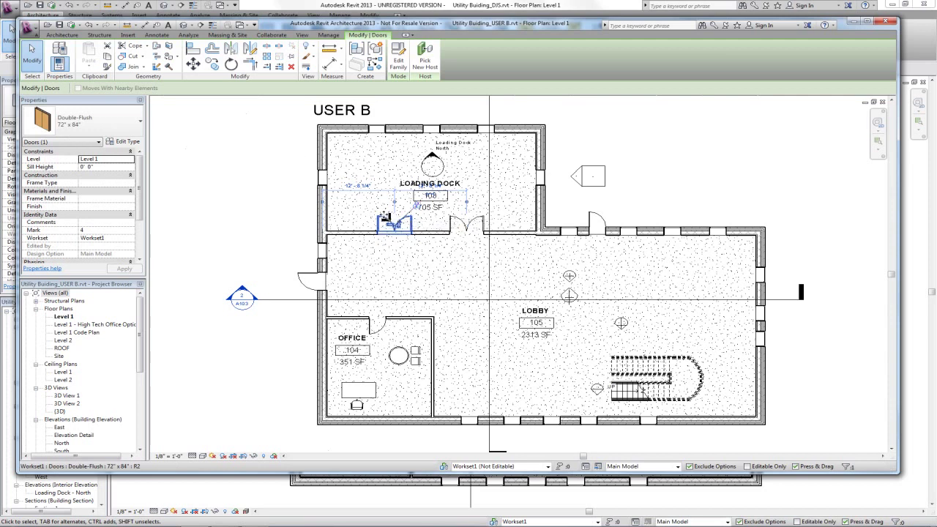
{"action": "left_click_drag", "start_coordinate": [387, 218], "coordinate": [356, 224]}
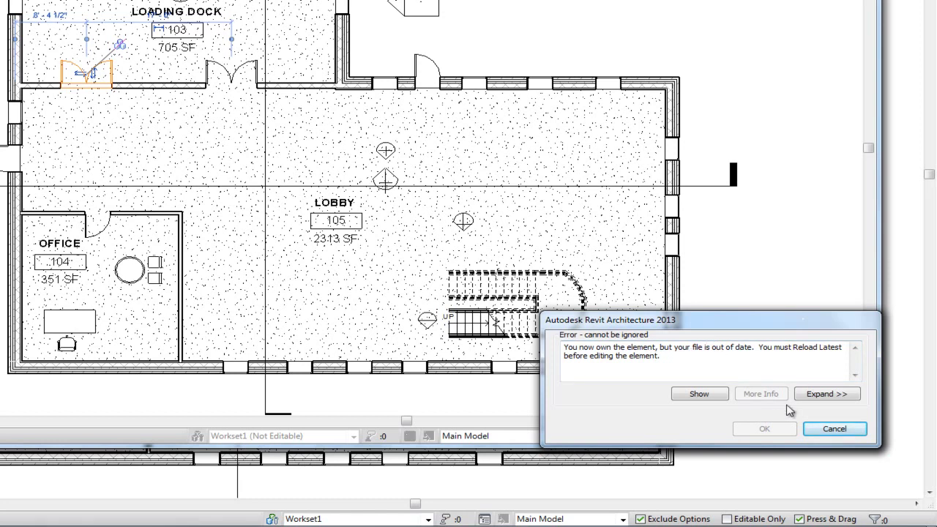
{"action": "left_click", "coordinate": [833, 429]}
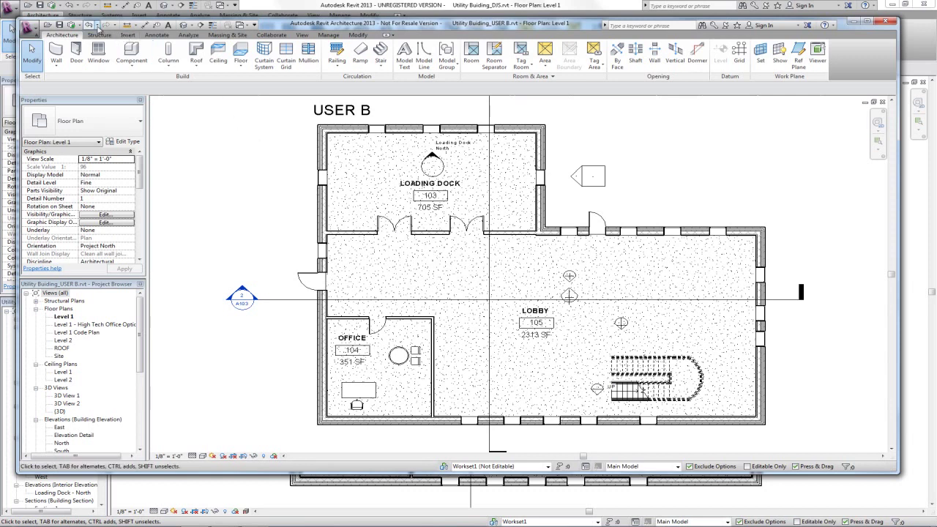
Step: Synchronize USER B's file with central, relinquishing borrowed elements, and move the western double door east to about 12'-4 1/2" from the exterior wall
{"action": "left_click", "coordinate": [71, 25]}
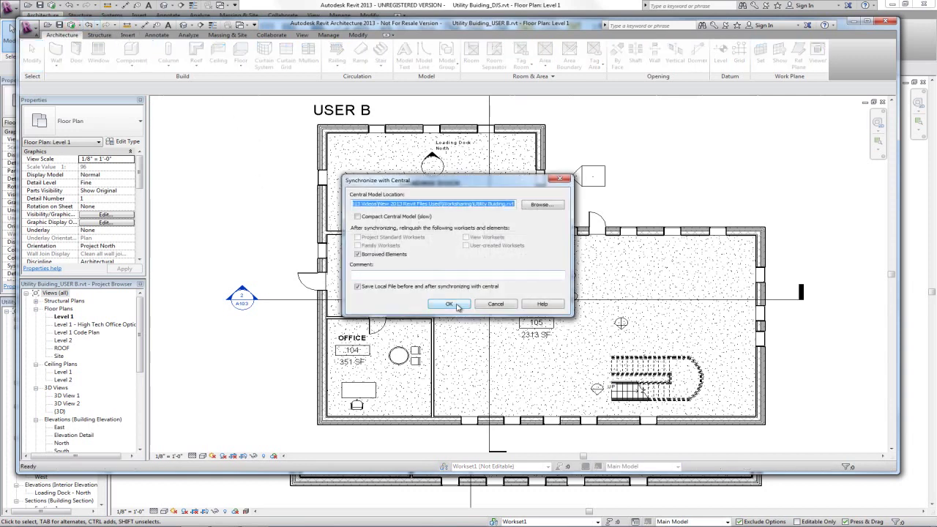
{"action": "left_click", "coordinate": [452, 301]}
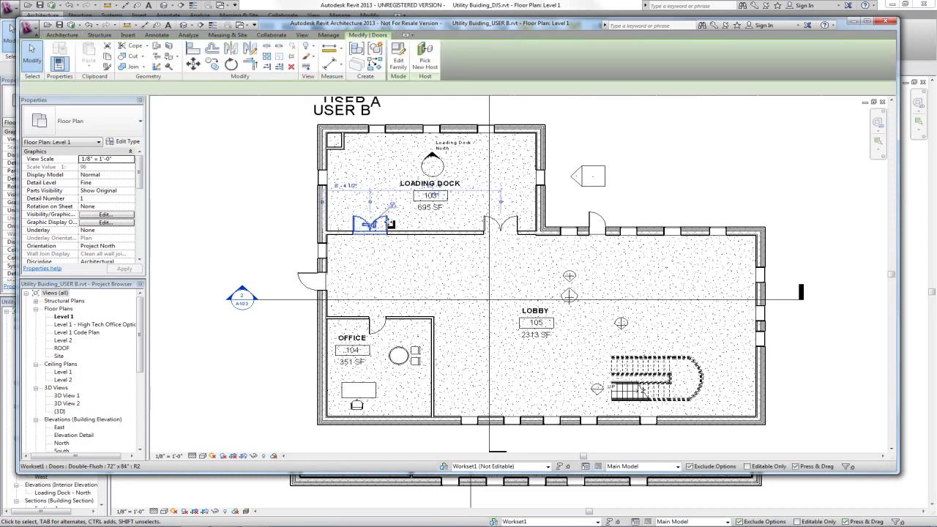
{"action": "left_click", "coordinate": [388, 226]}
{"action": "left_click_drag", "start_coordinate": [412, 225], "coordinate": [416, 226]}
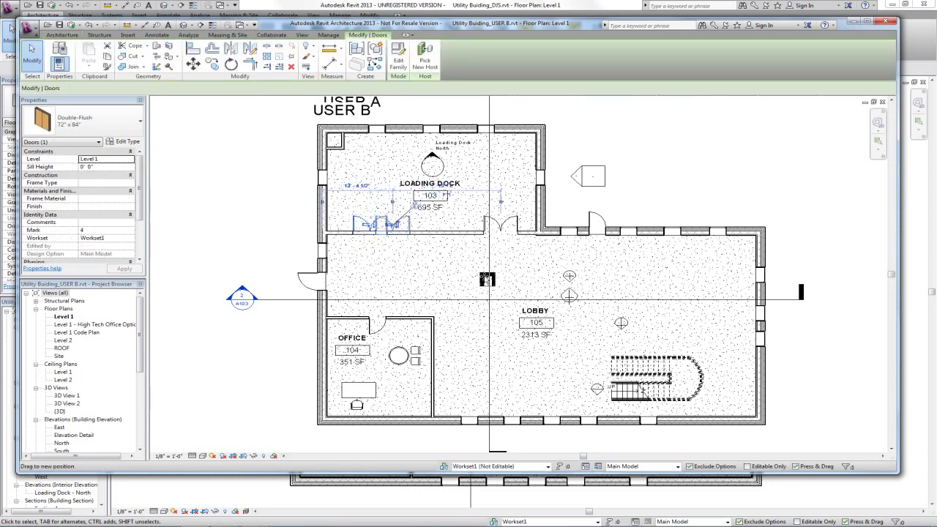
{"action": "left_click", "coordinate": [445, 263]}
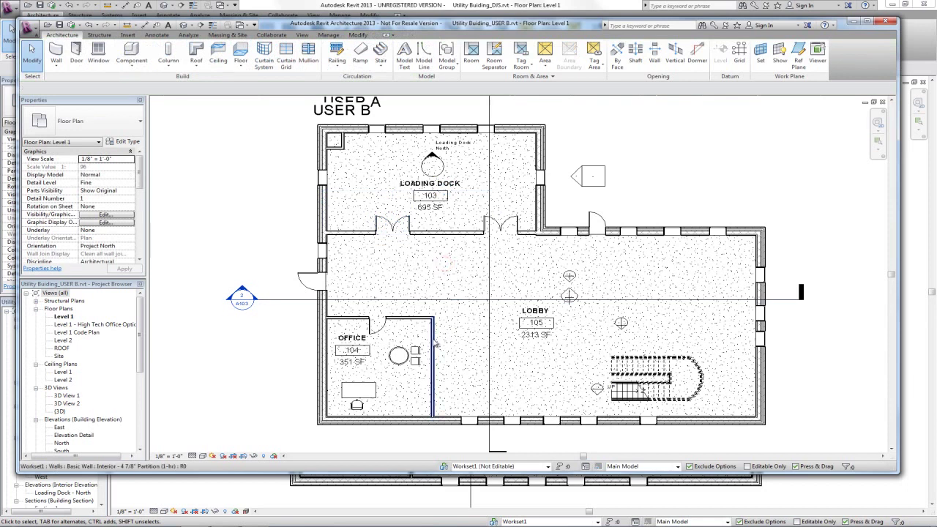
Step: Move the office's east partition wall further east into the lobby, enlarging the office to about 411 SF
{"action": "left_click", "coordinate": [432, 333]}
{"action": "left_click_drag", "start_coordinate": [436, 338], "coordinate": [451, 370]}
{"action": "left_click", "coordinate": [251, 247]}
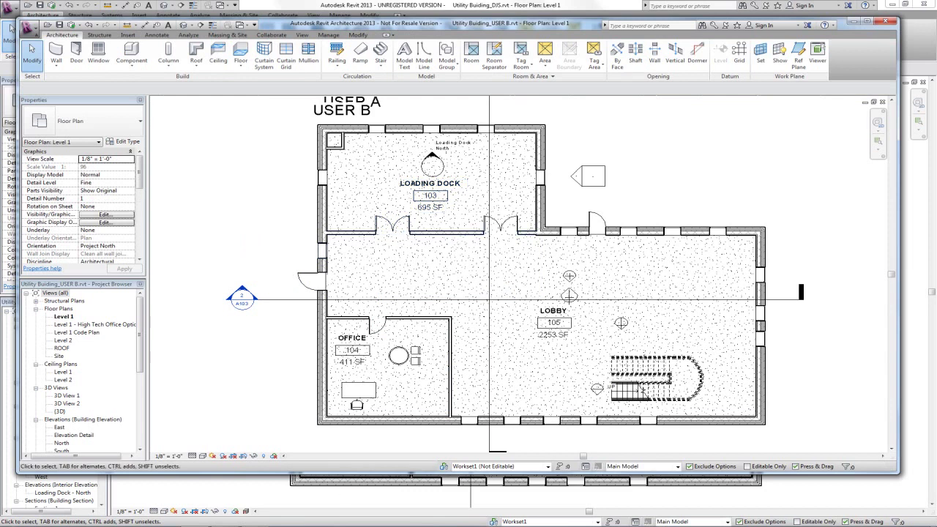
Step: In the first session's Level 2 floor plan, move the partition between rooms 4 and 5 south, enlarging room 4 to about 159 SF
{"action": "left_click", "coordinate": [256, 518]}
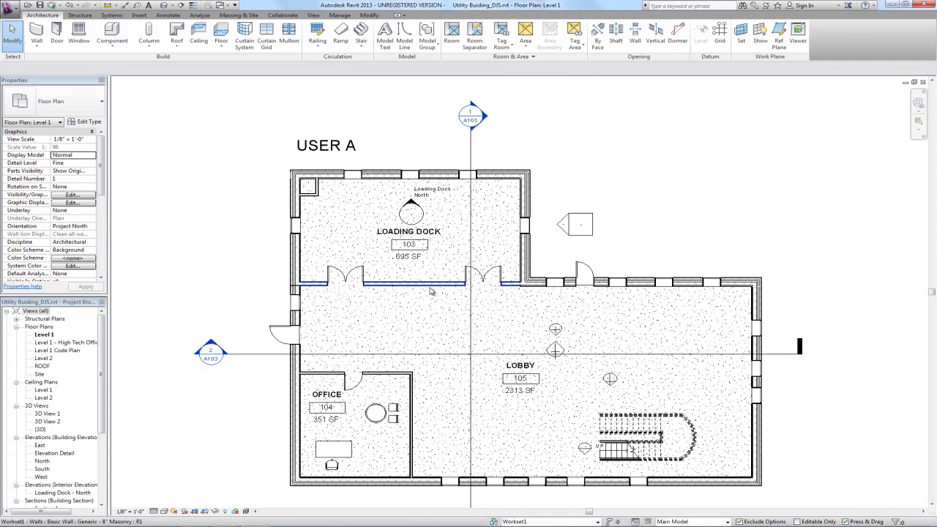
{"action": "double_click", "coordinate": [48, 358]}
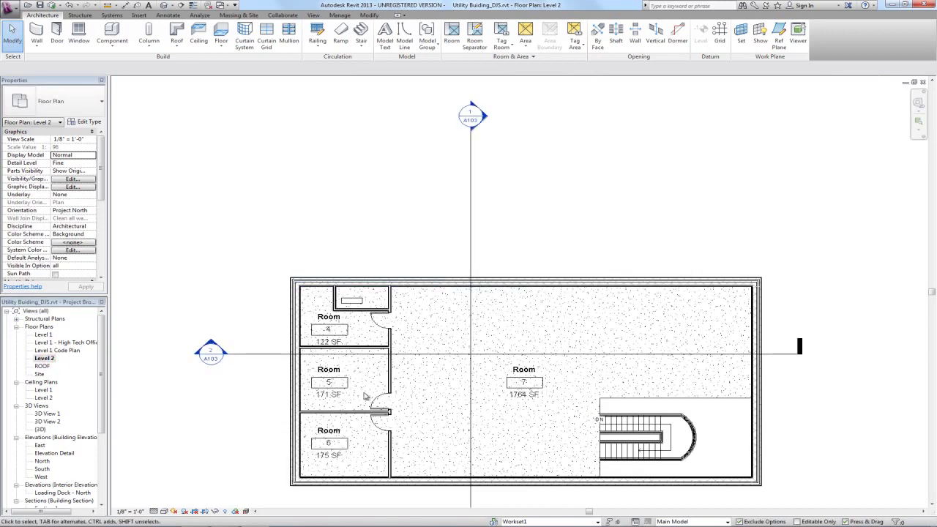
{"action": "left_click", "coordinate": [366, 350]}
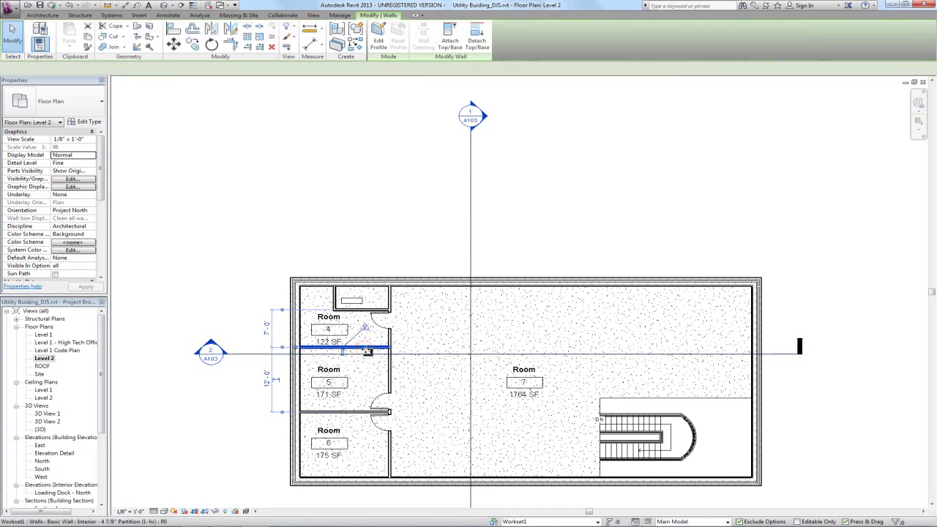
{"action": "left_click_drag", "start_coordinate": [365, 350], "coordinate": [377, 361]}
{"action": "left_click", "coordinate": [417, 235]}
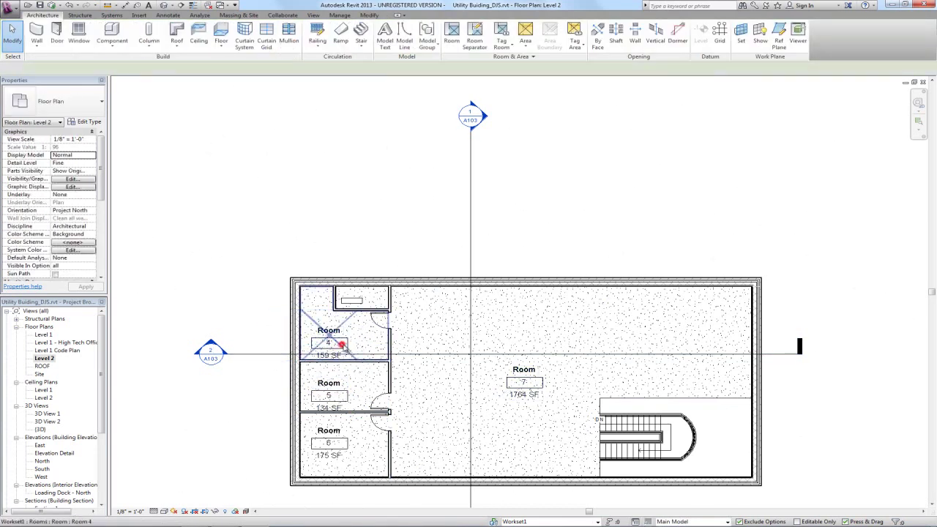
Step: Move the Room 4 tag slightly north within its room
{"action": "left_click", "coordinate": [345, 340]}
{"action": "left_click_drag", "start_coordinate": [347, 342], "coordinate": [332, 355]}
{"action": "key", "text": "Escape"}
{"action": "left_click", "coordinate": [260, 314]}
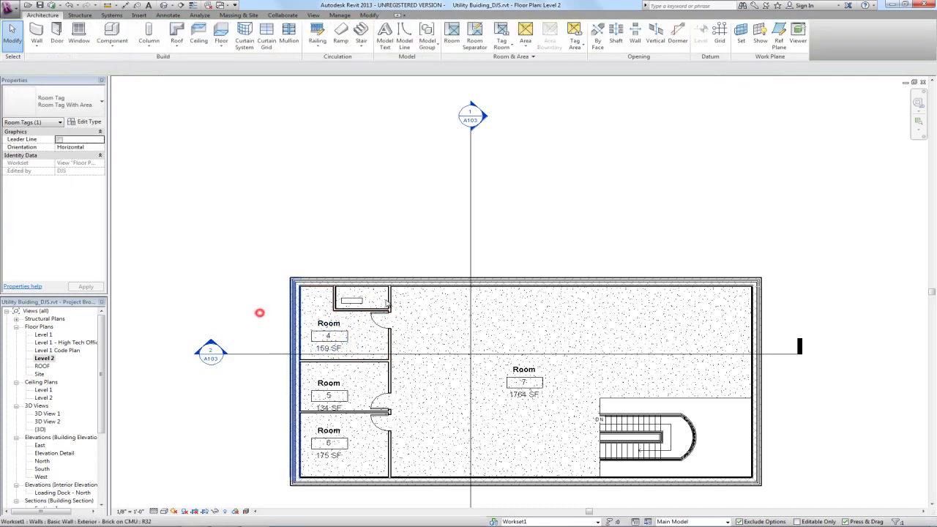
Step: Close the Level 2 floor plan to return to Level 1, and synchronize the first session's file with the central model
{"action": "left_click", "coordinate": [924, 82]}
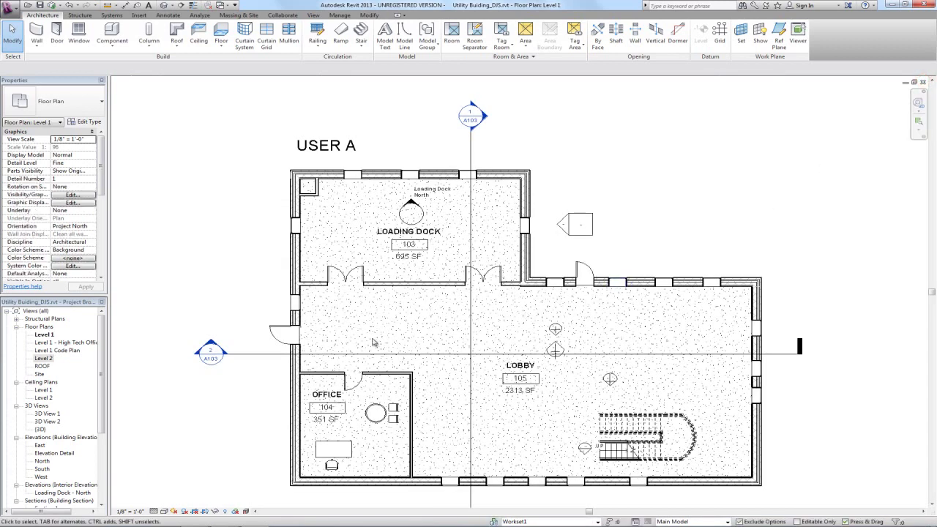
{"action": "middle_click_drag", "start_coordinate": [369, 343], "coordinate": [370, 320]}
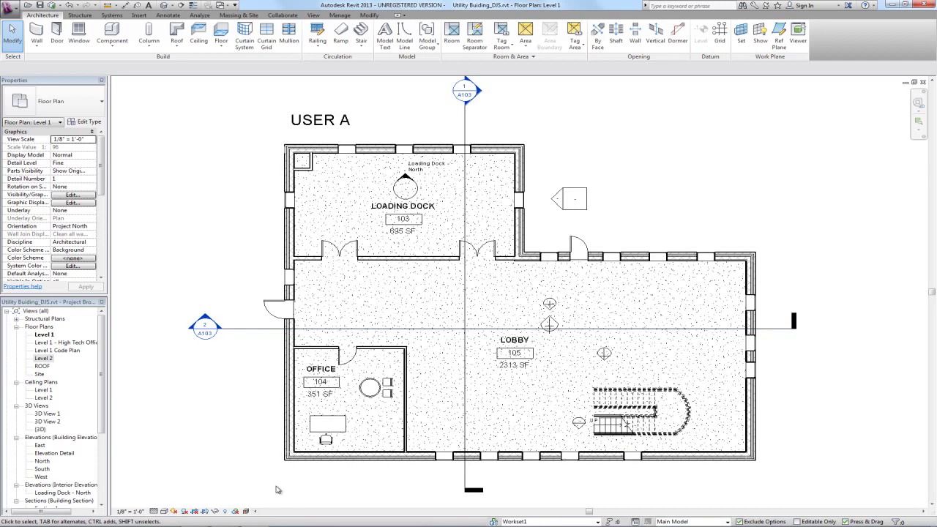
{"action": "left_click", "coordinate": [128, 512]}
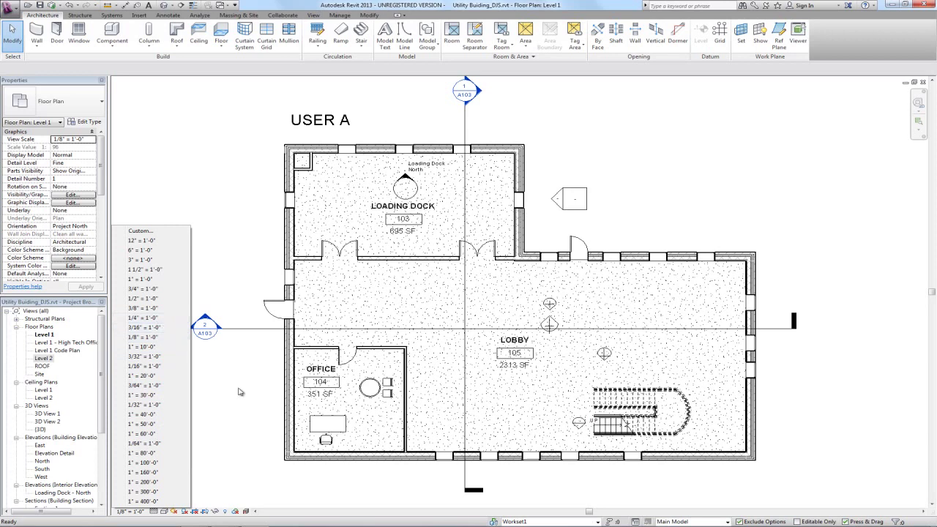
{"action": "left_click", "coordinate": [256, 403]}
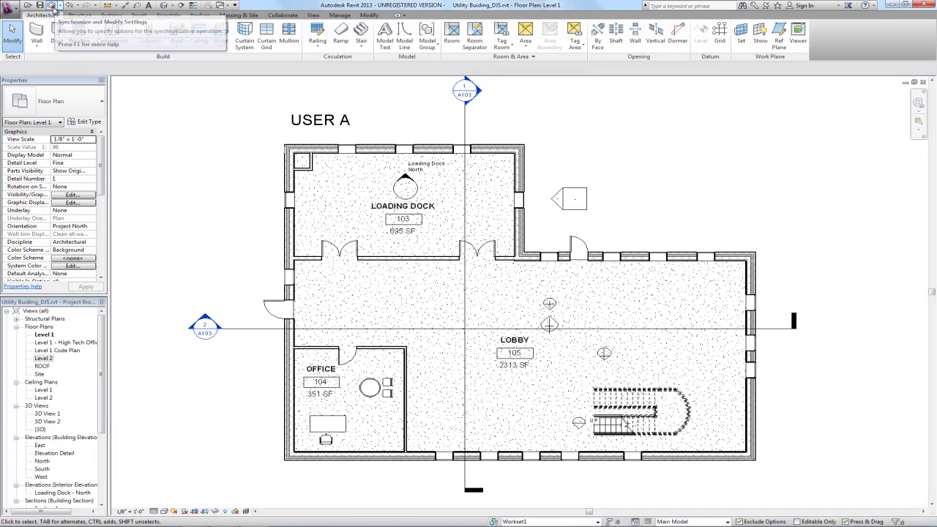
{"action": "left_click", "coordinate": [52, 6]}
{"action": "left_click", "coordinate": [462, 319]}
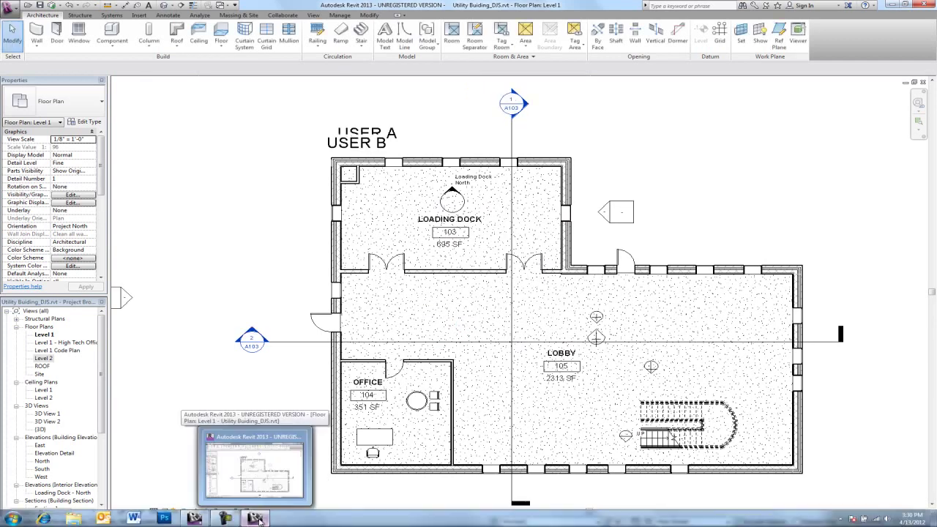
Step: Switch to the USER B session, synchronize its file with central while relinquishing borrowed elements and saving the local file, and close the project
{"action": "left_click", "coordinate": [205, 518]}
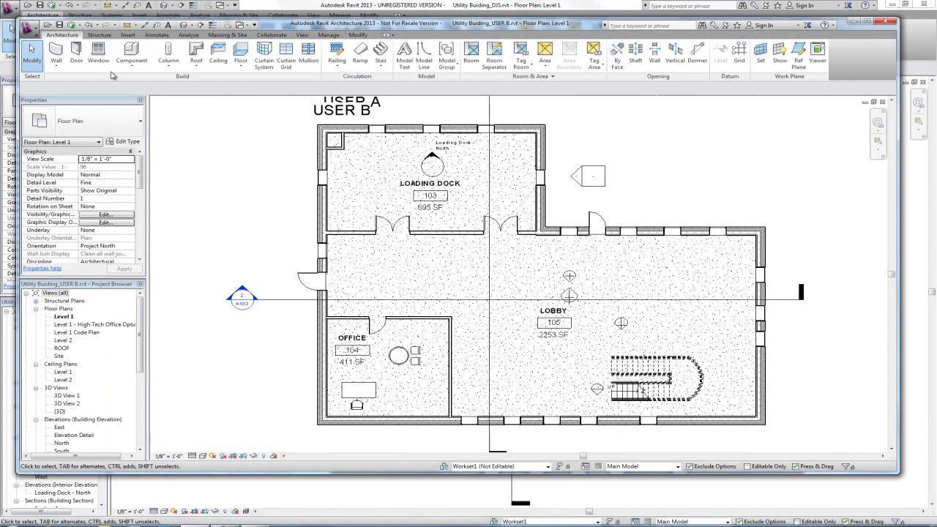
{"action": "left_click", "coordinate": [70, 26]}
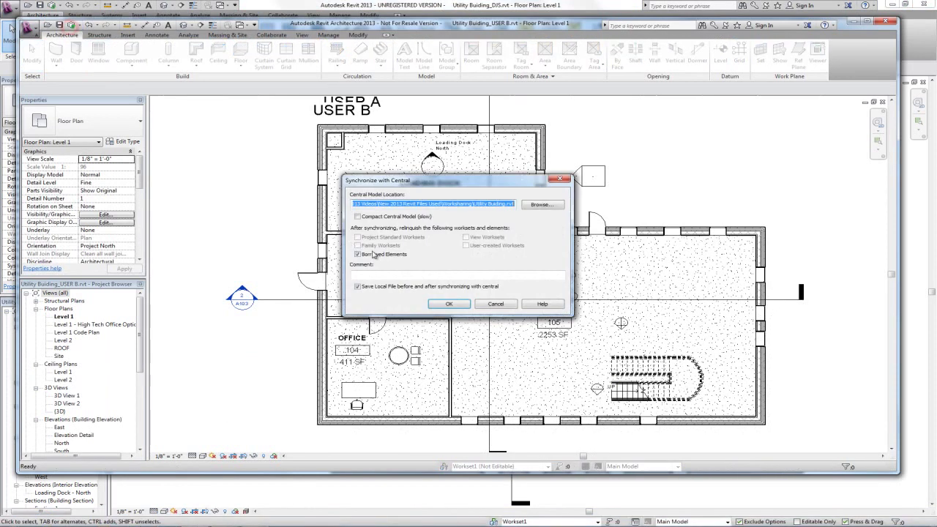
{"action": "left_click", "coordinate": [445, 302]}
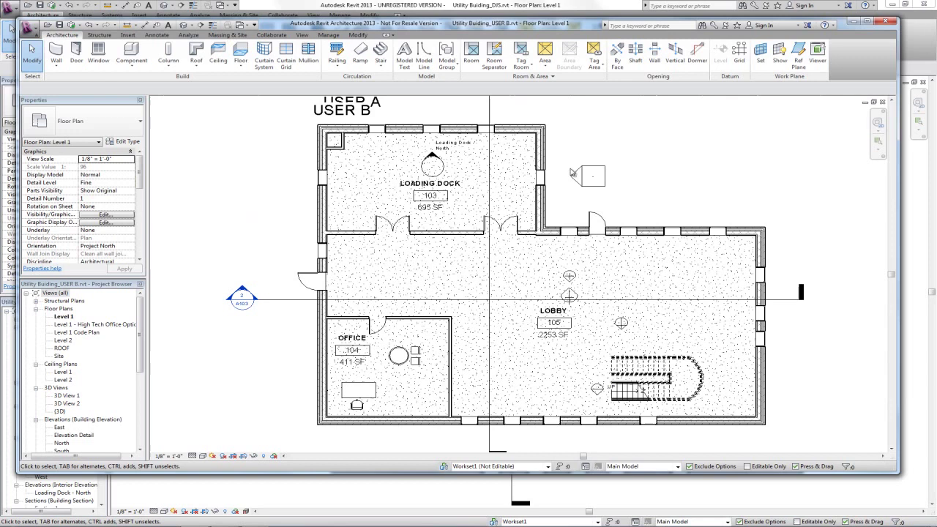
{"action": "left_click", "coordinate": [881, 102]}
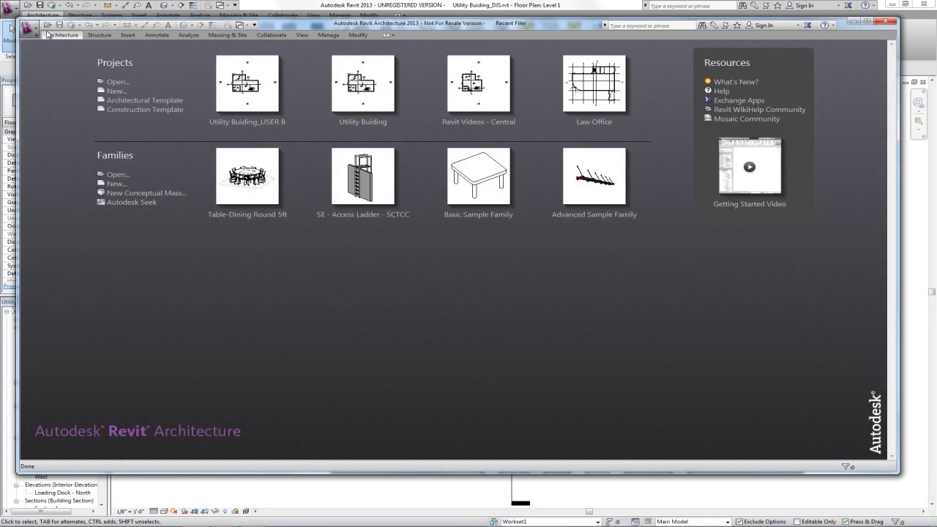
Step: Choose the central file Utility Buiding.rvt from the Worksharing folder to open in the USER B session
{"action": "left_click", "coordinate": [48, 24]}
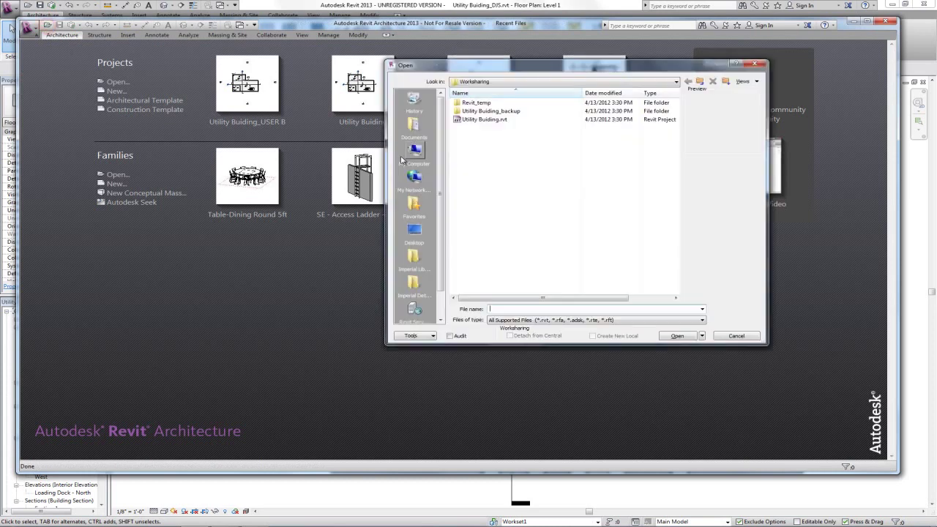
{"action": "left_click", "coordinate": [484, 120]}
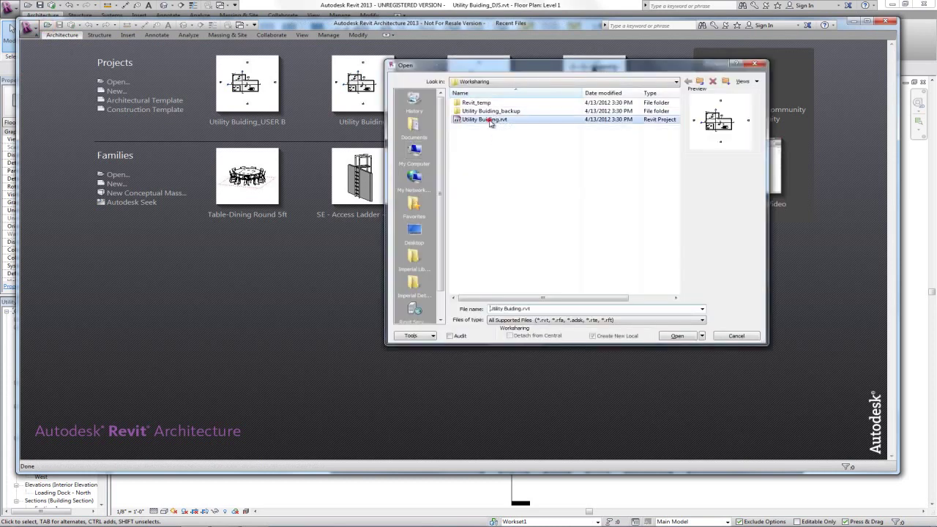